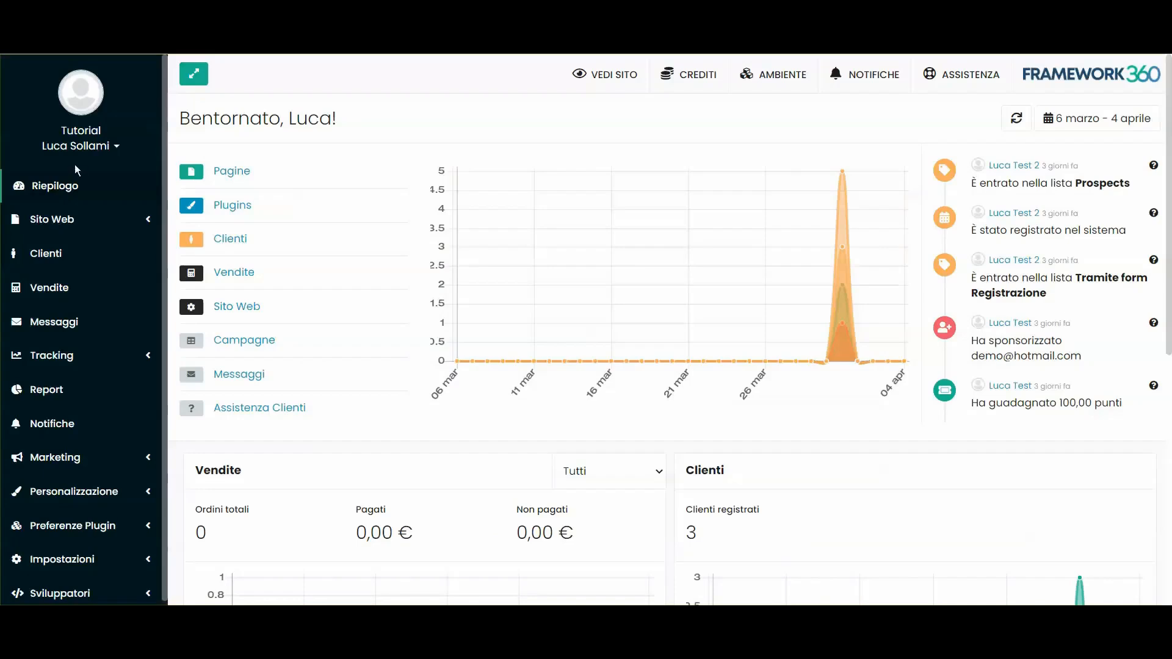
- Open the Plugins page under Personalizzazione and search the plugins for "gdpr"
click(70, 492)
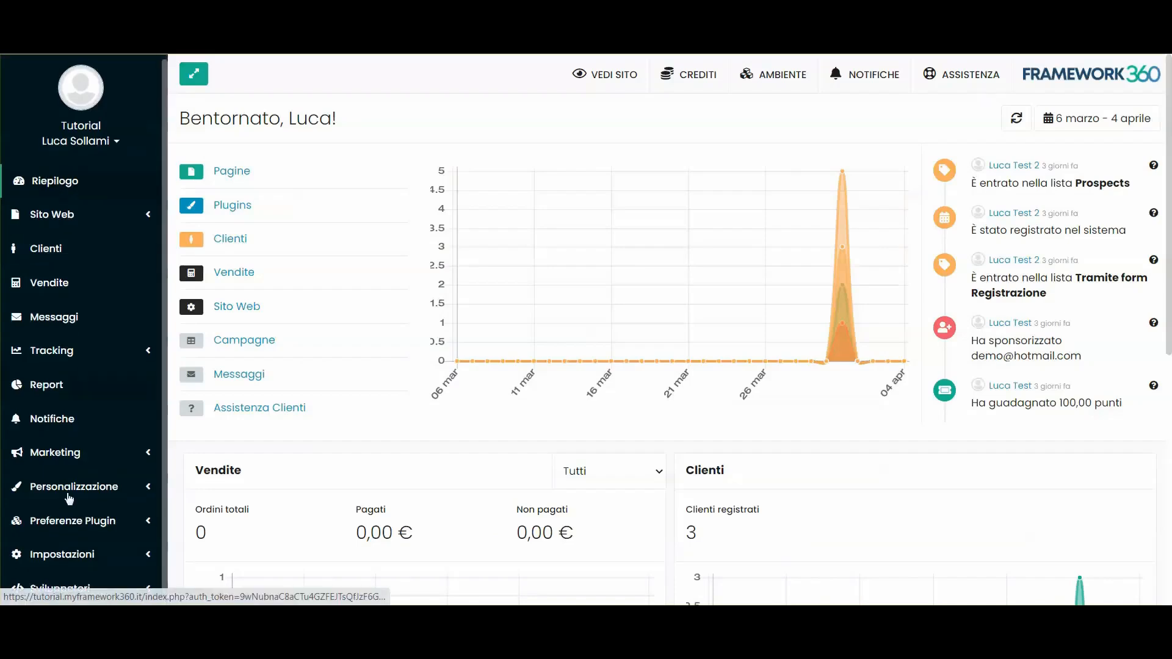
scroll(63, 298, down, 2)
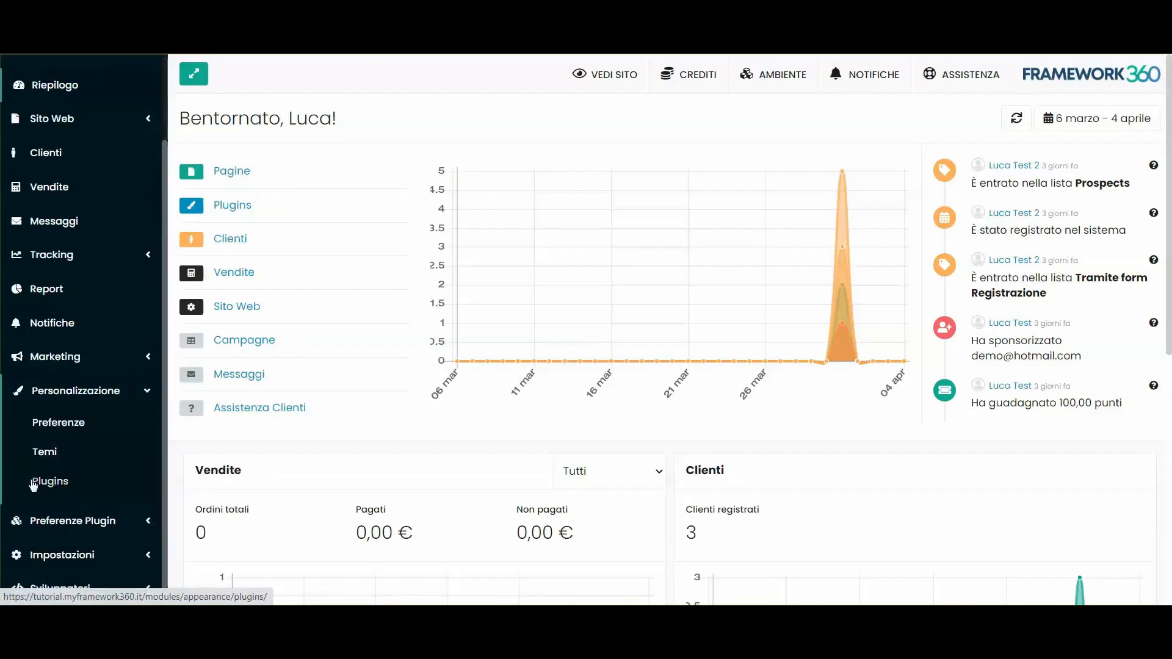
click(62, 482)
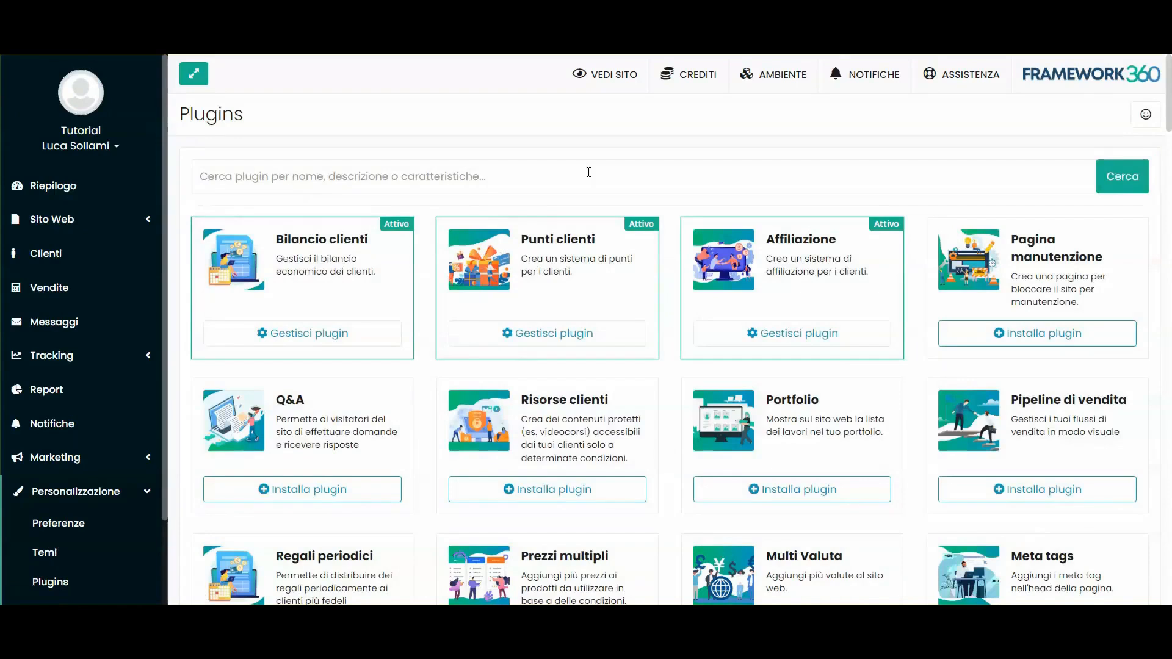
click(449, 174)
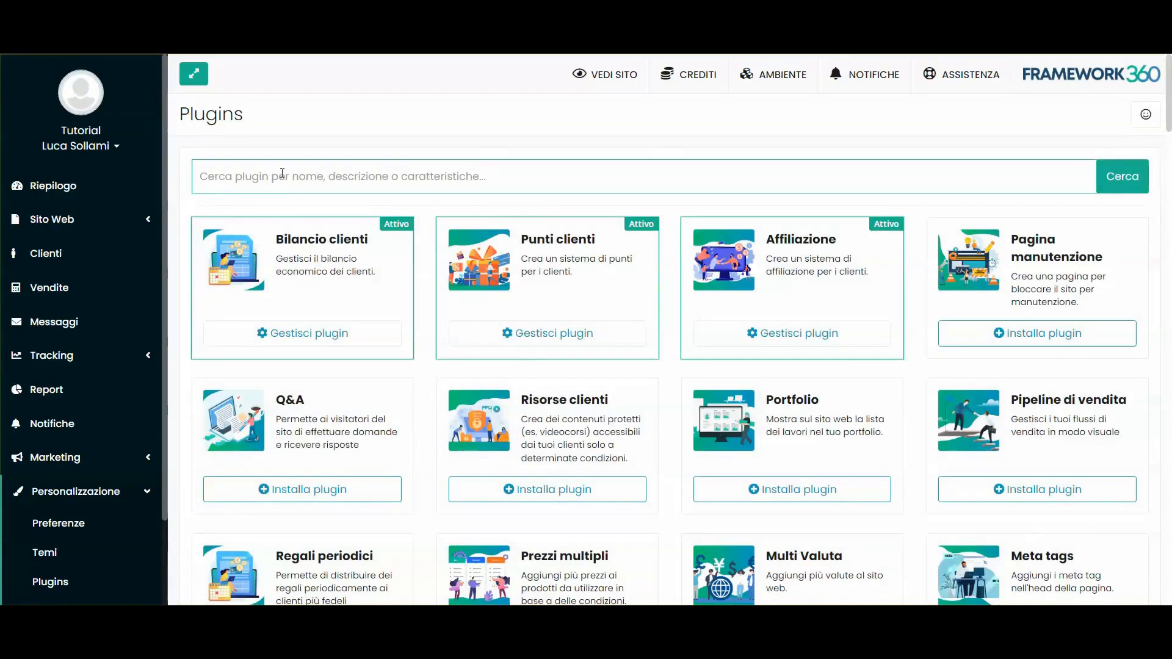
text(gdpr)
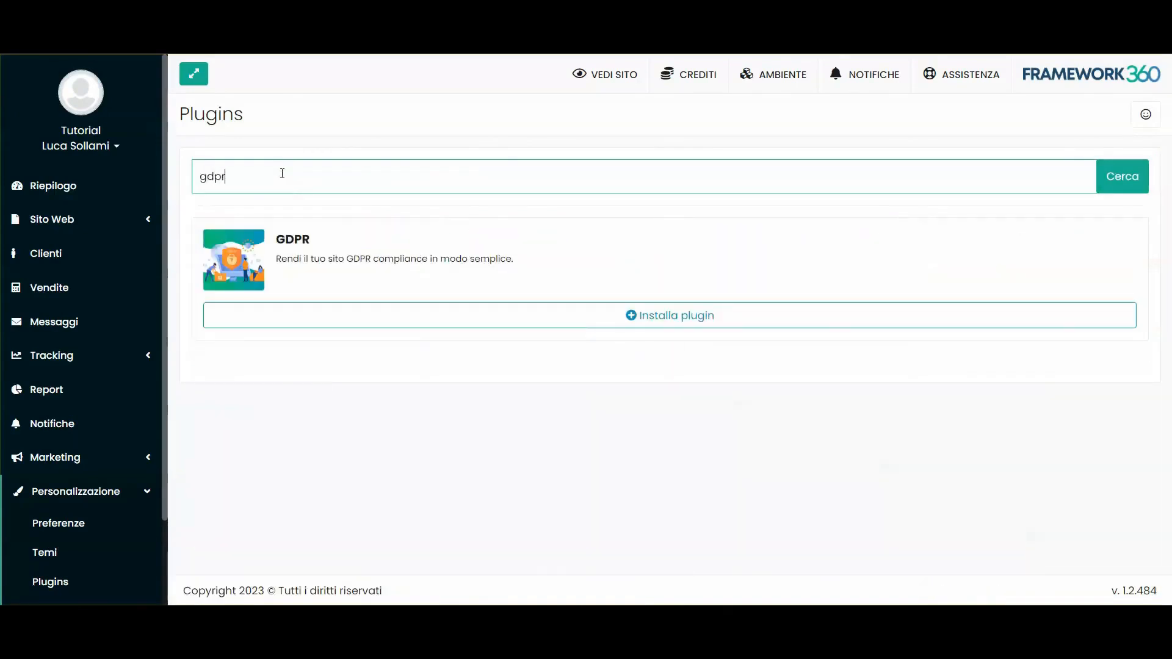
- Open the GDPR plugin's details and install the plugin
click(296, 242)
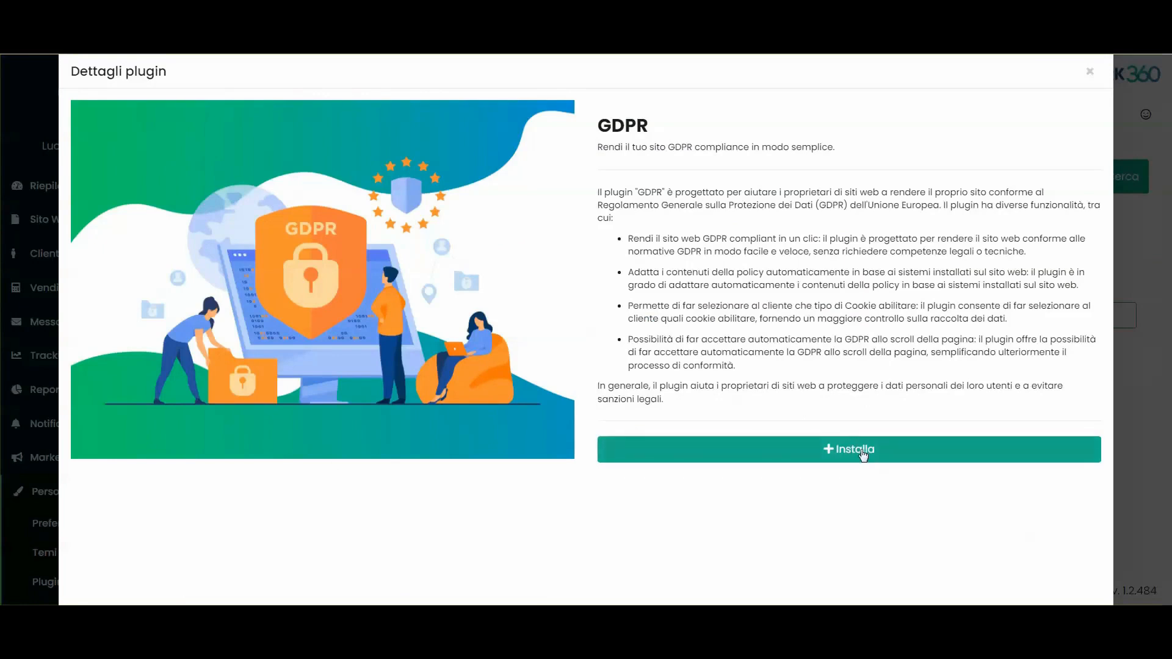
click(862, 455)
click(784, 138)
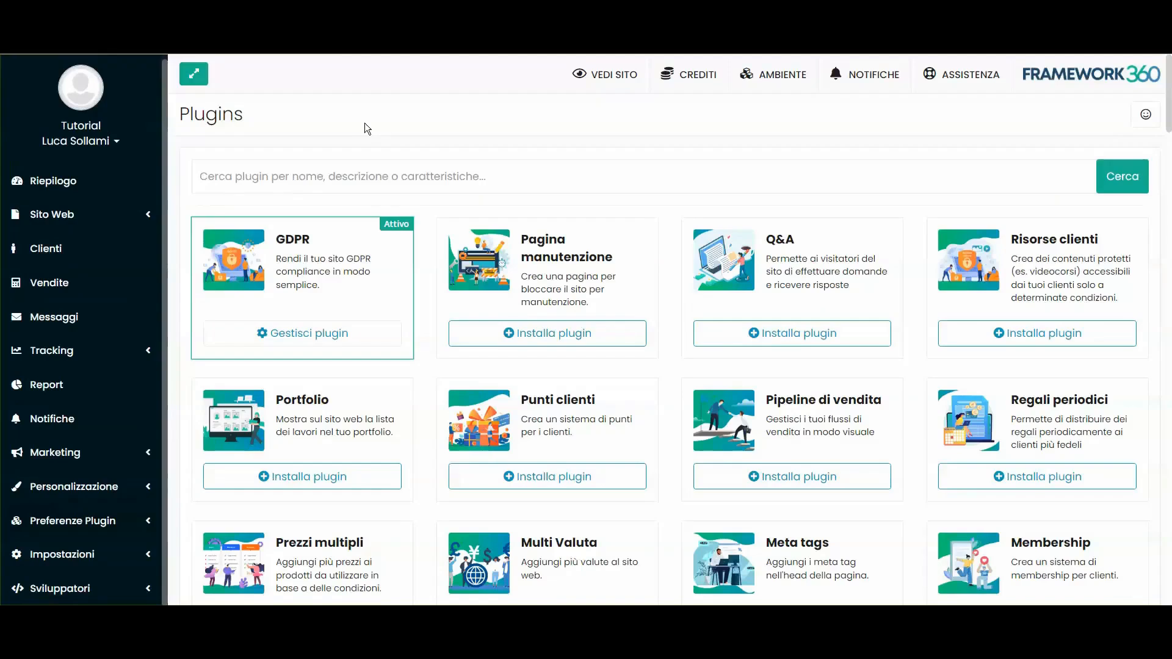
- Open the GDPR plugin's preferences, review the general options and save them
click(80, 522)
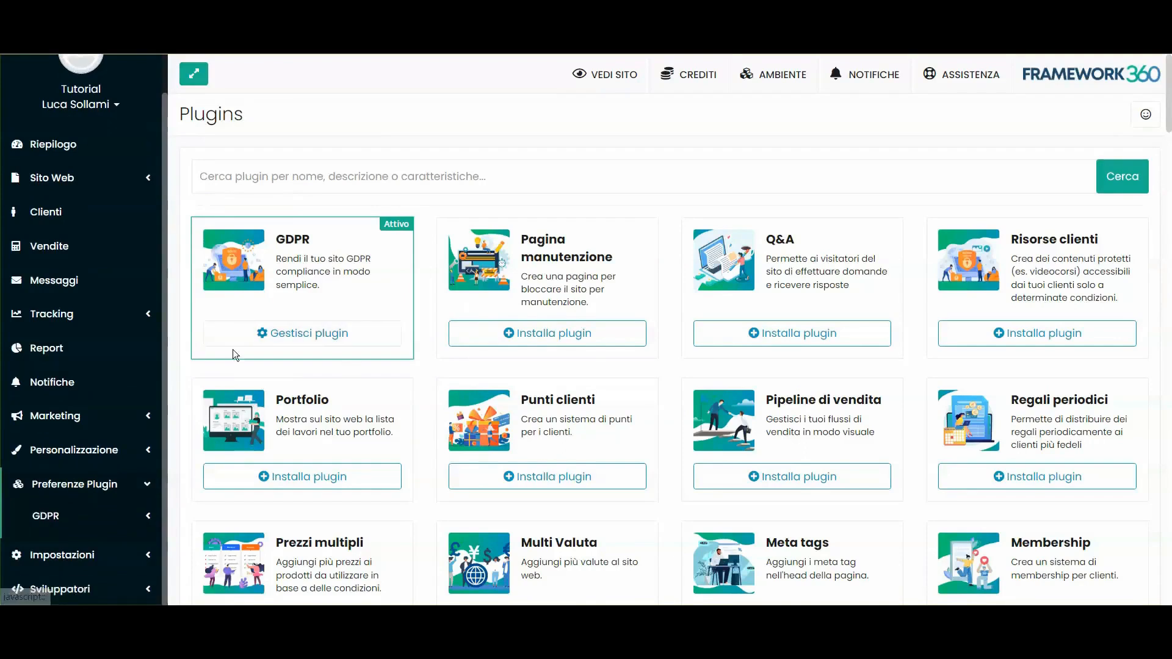
click(55, 516)
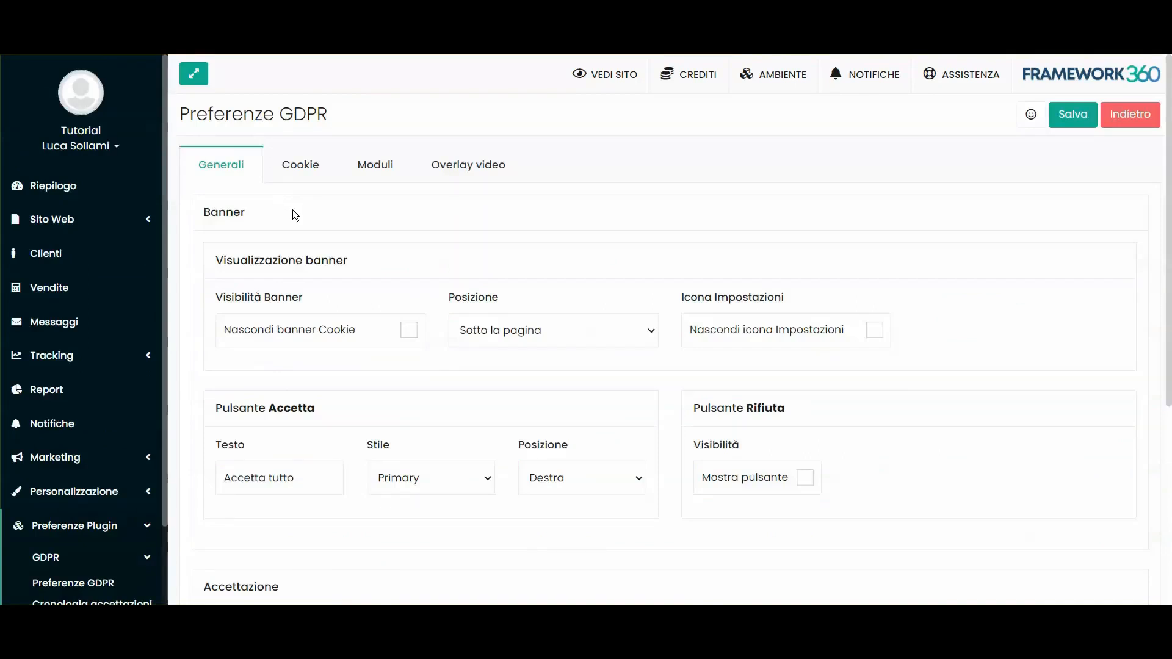
scroll(292, 210, down, 3)
scroll(289, 167, up, 3)
click(1071, 115)
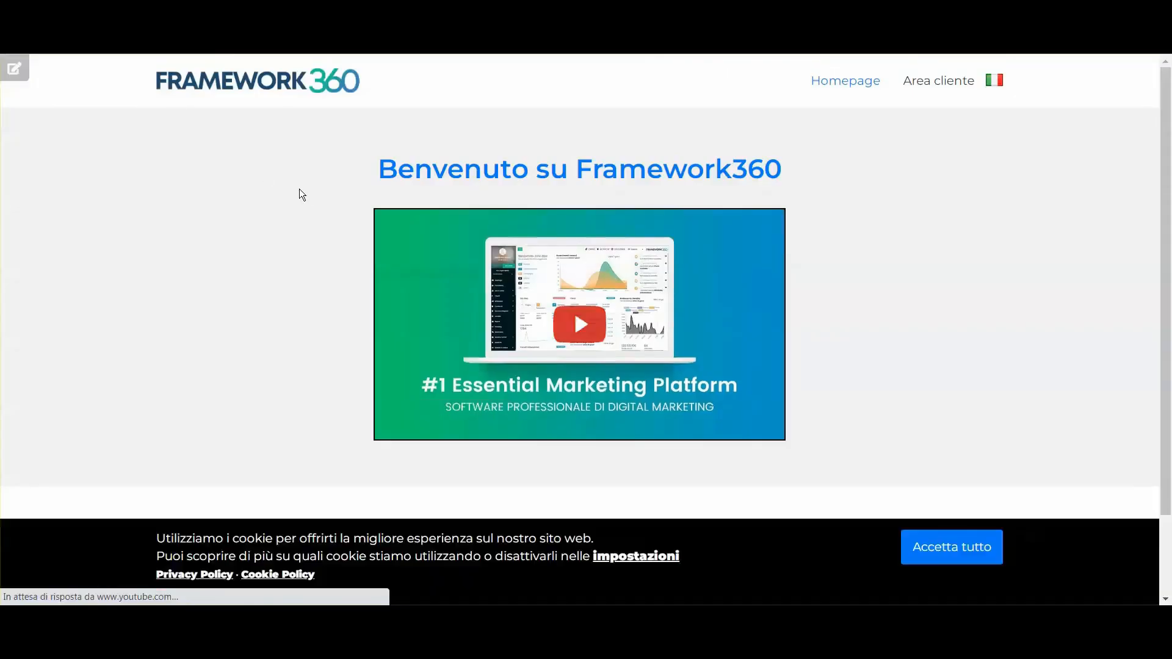
- Check the cookie banner's text on the website and accept all cookies
drag(156, 537, 231, 537)
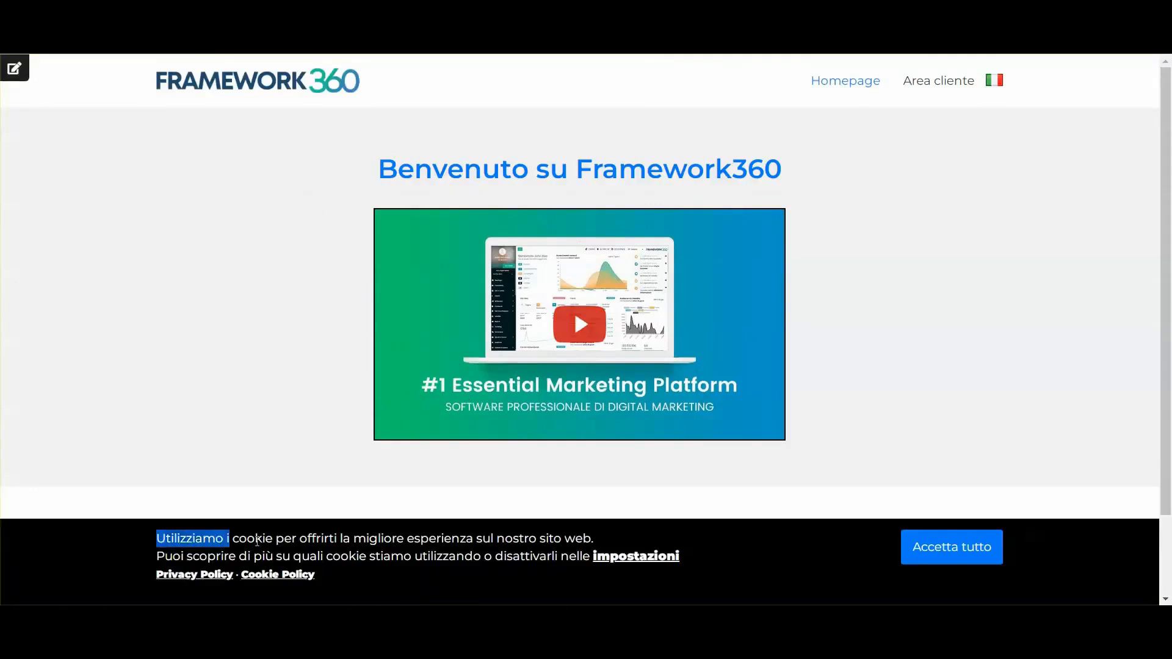
click(934, 550)
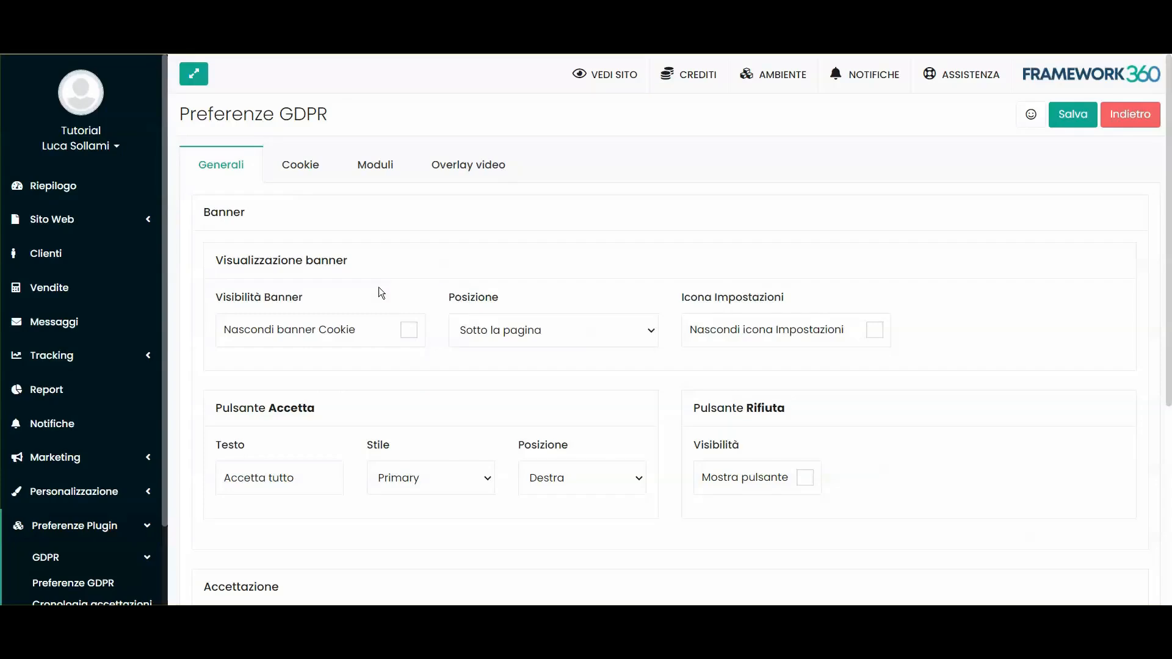
- Enable Nascondi banner Cookie and save the preferences, and disable the option again and save
scroll(250, 305, down, 2)
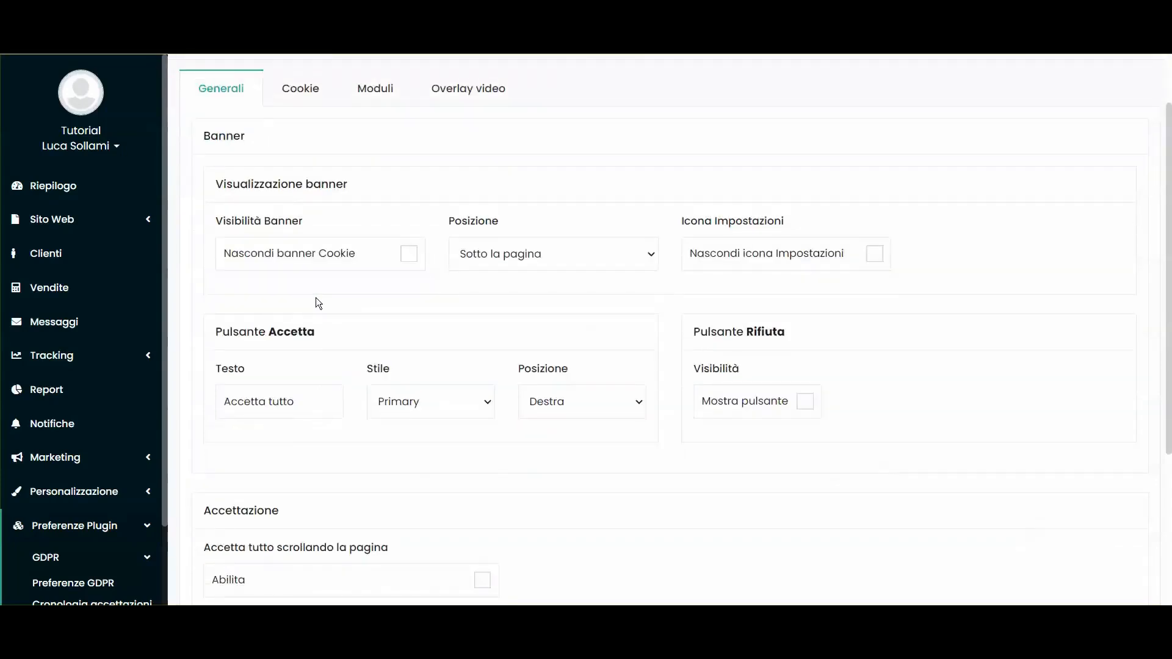
click(409, 256)
scroll(893, 215, up, 2)
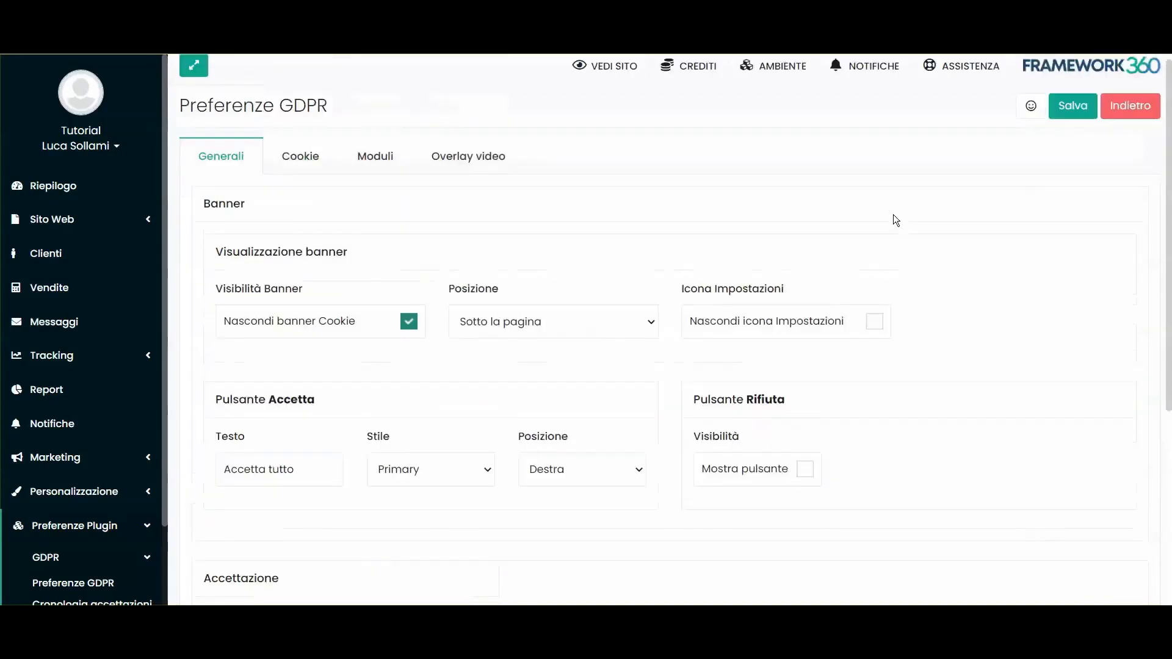
click(1051, 119)
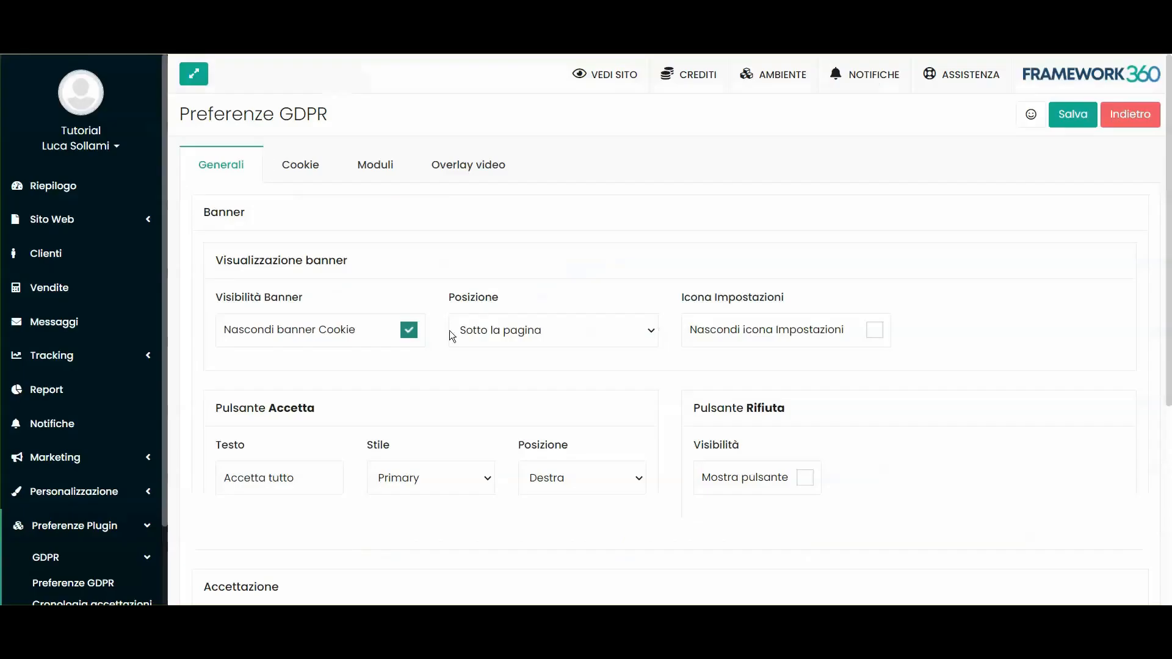
click(408, 330)
click(1073, 115)
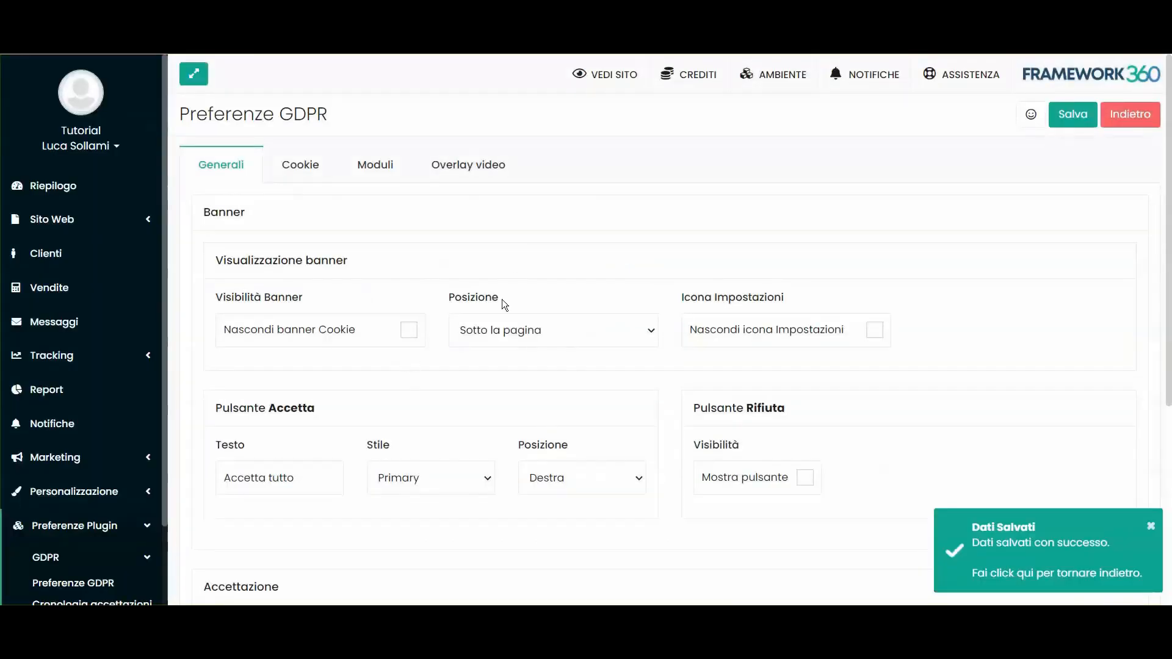
- Set the cookie banner's position to Al centro and save the preferences
click(487, 333)
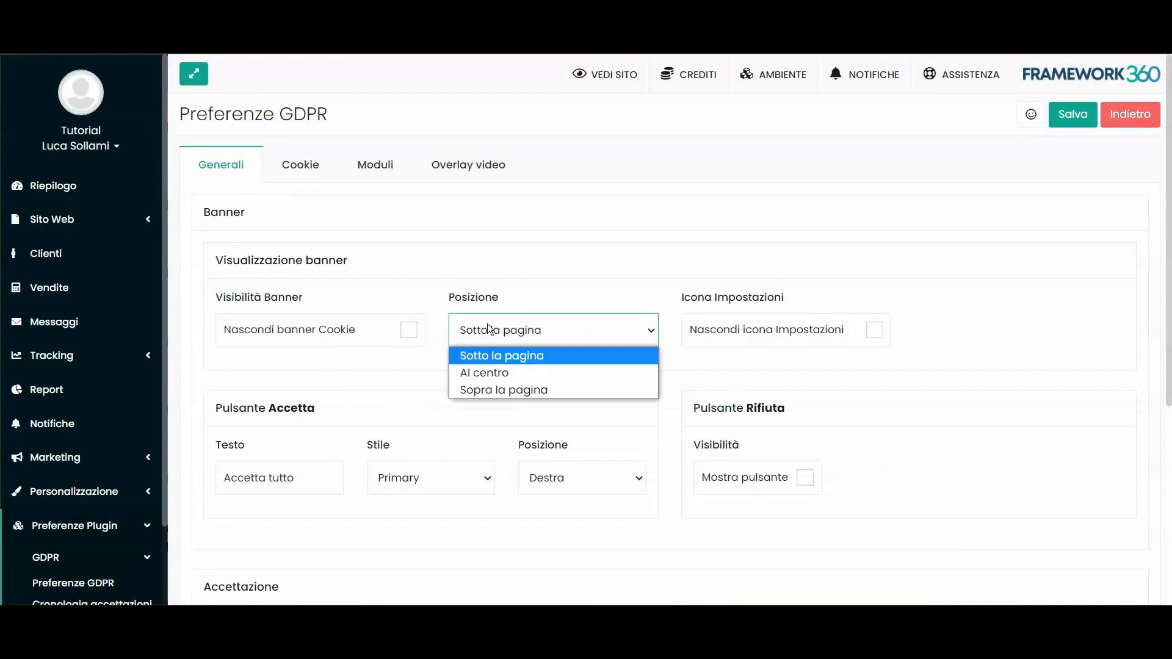
click(492, 287)
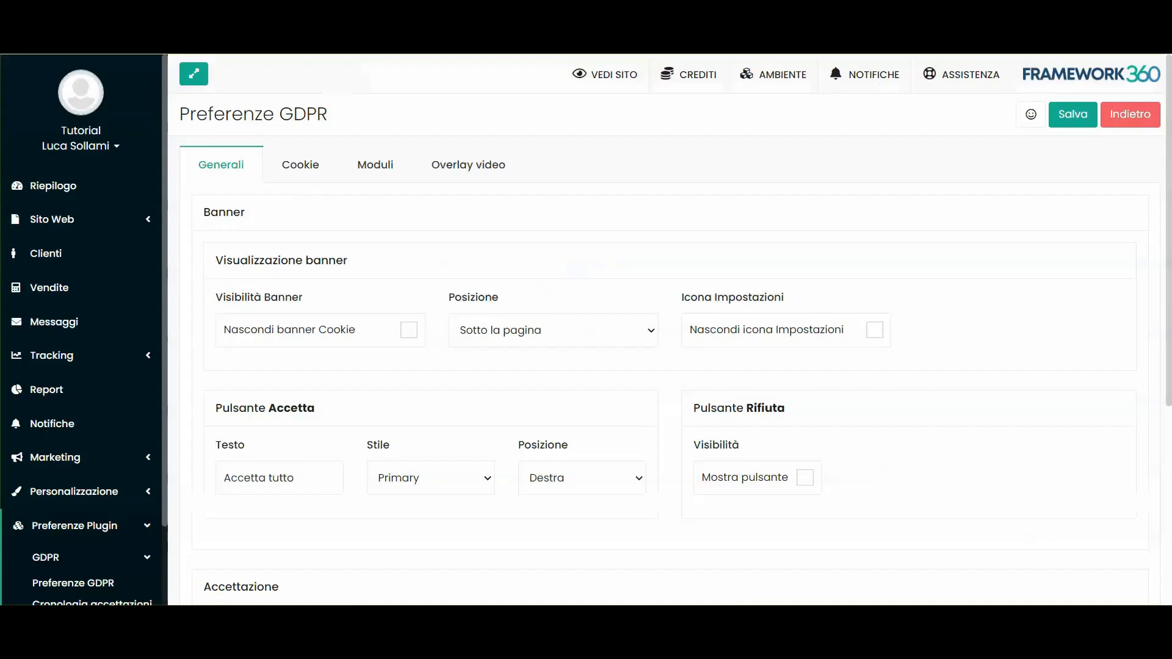
click(553, 330)
click(488, 372)
click(1063, 115)
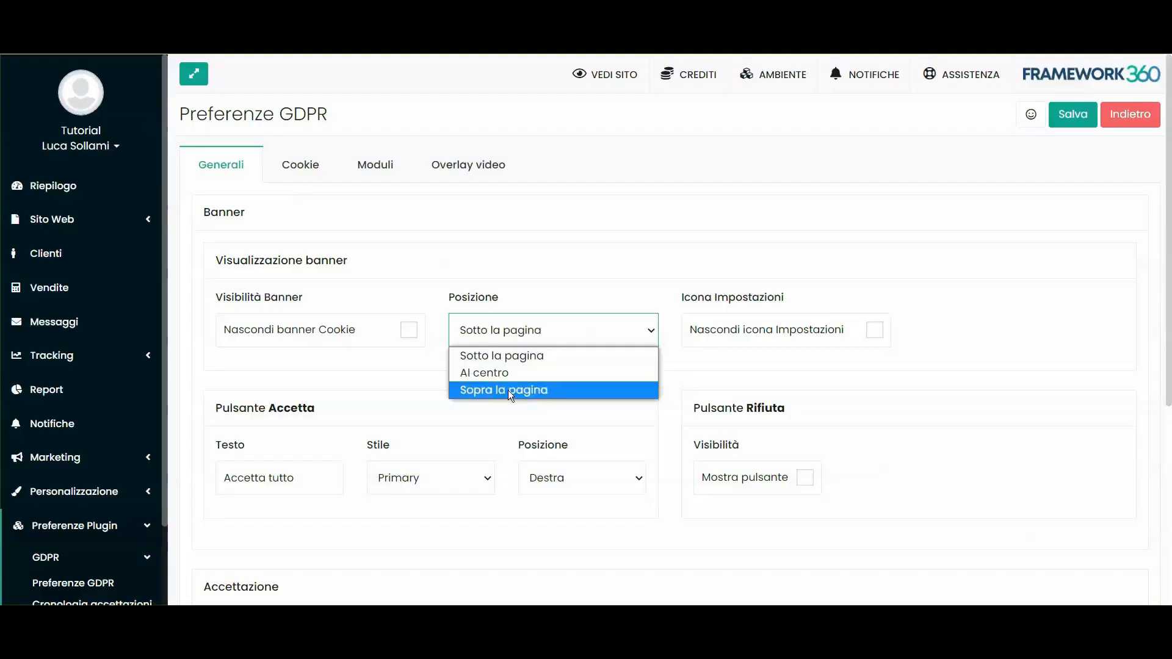
- Set the banner position to Sopra la pagina and save, and return it to Sotto la pagina and save
click(508, 391)
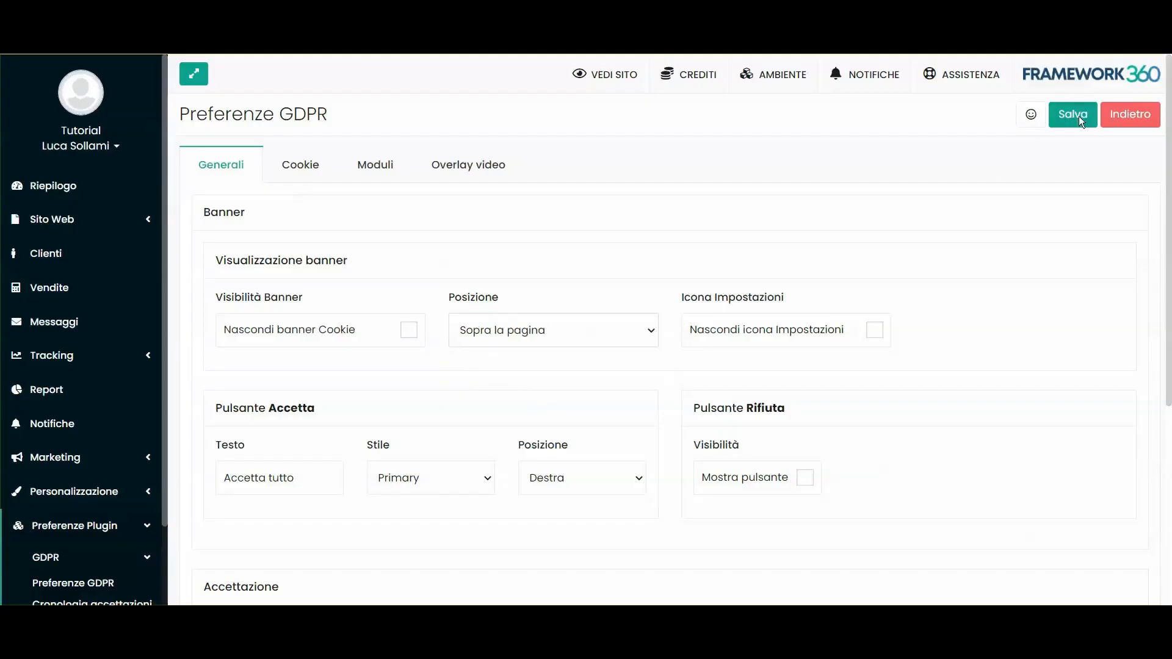
click(1079, 116)
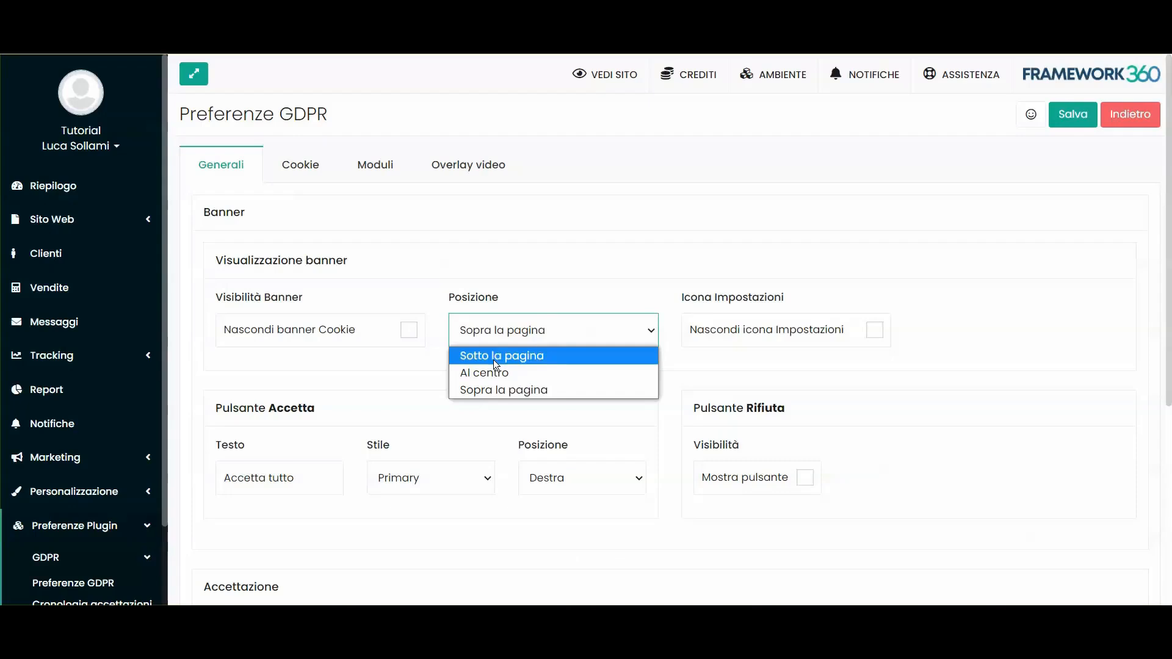
click(494, 355)
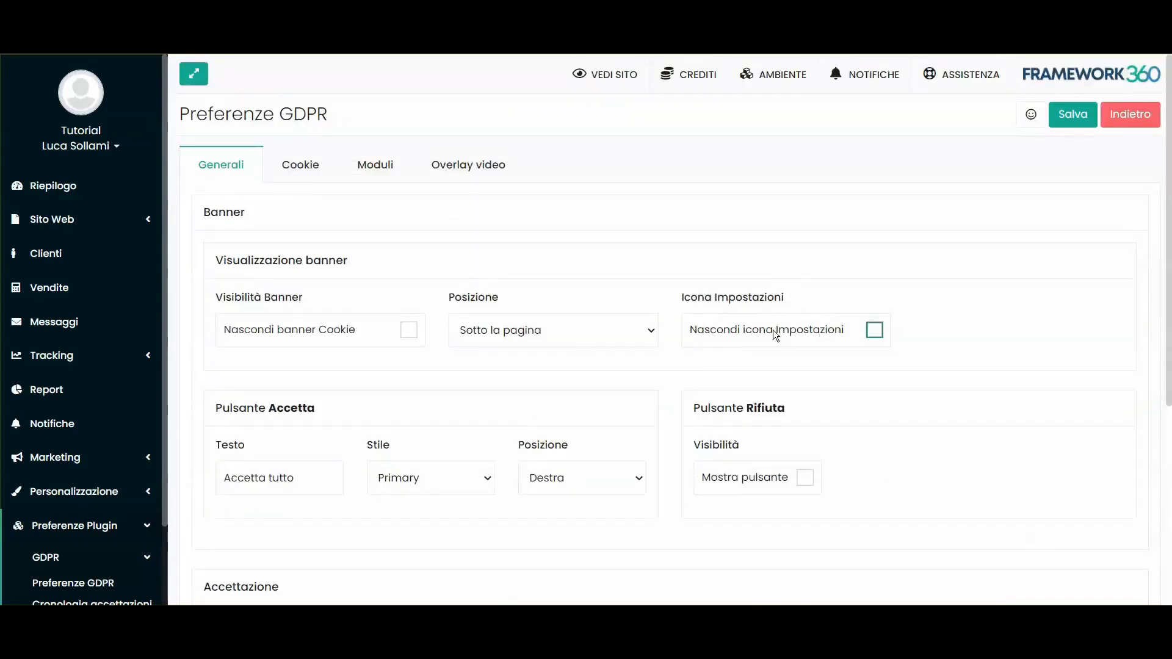
click(1075, 116)
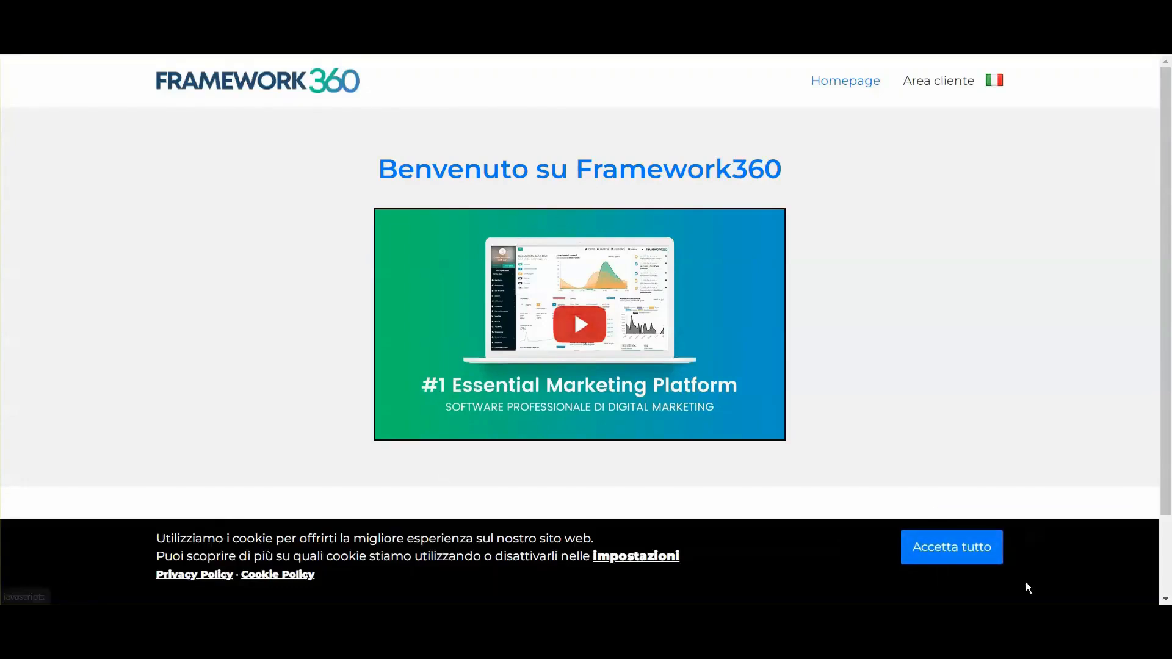
- Accept all cookies from the website's banner and look over the page with its cookie settings icon
click(948, 549)
scroll(82, 544, down, 2)
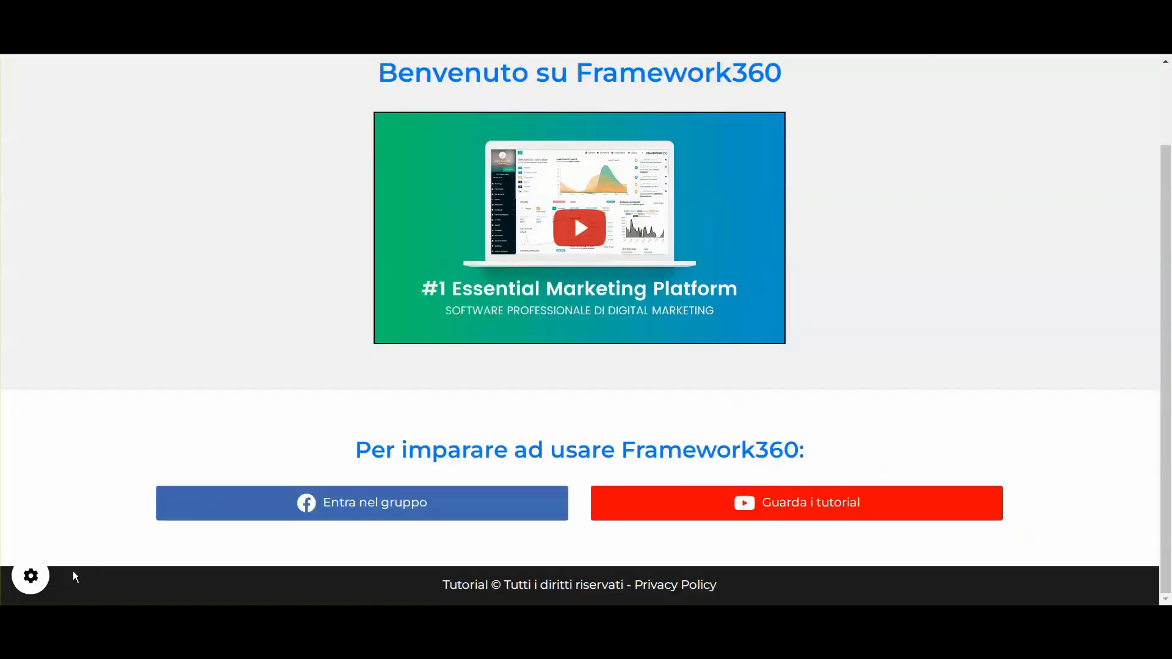
scroll(80, 559, up, 2)
scroll(79, 559, down, 2)
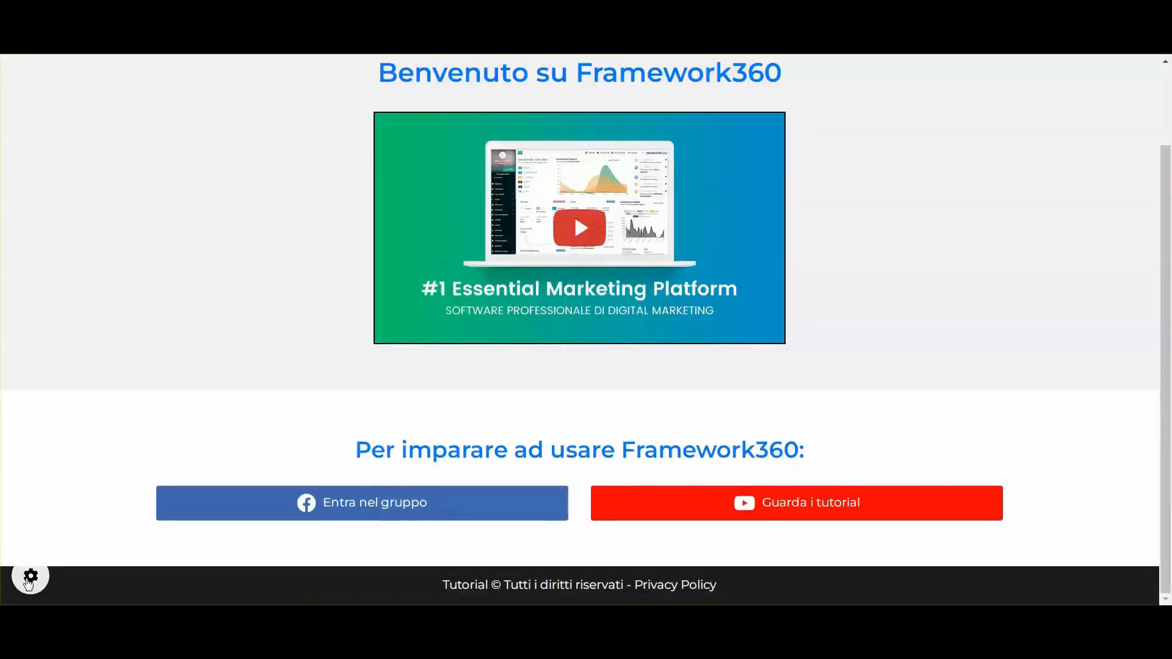
- Open the website's cookie settings and review the Funzionalità and Statistiche sections
click(28, 583)
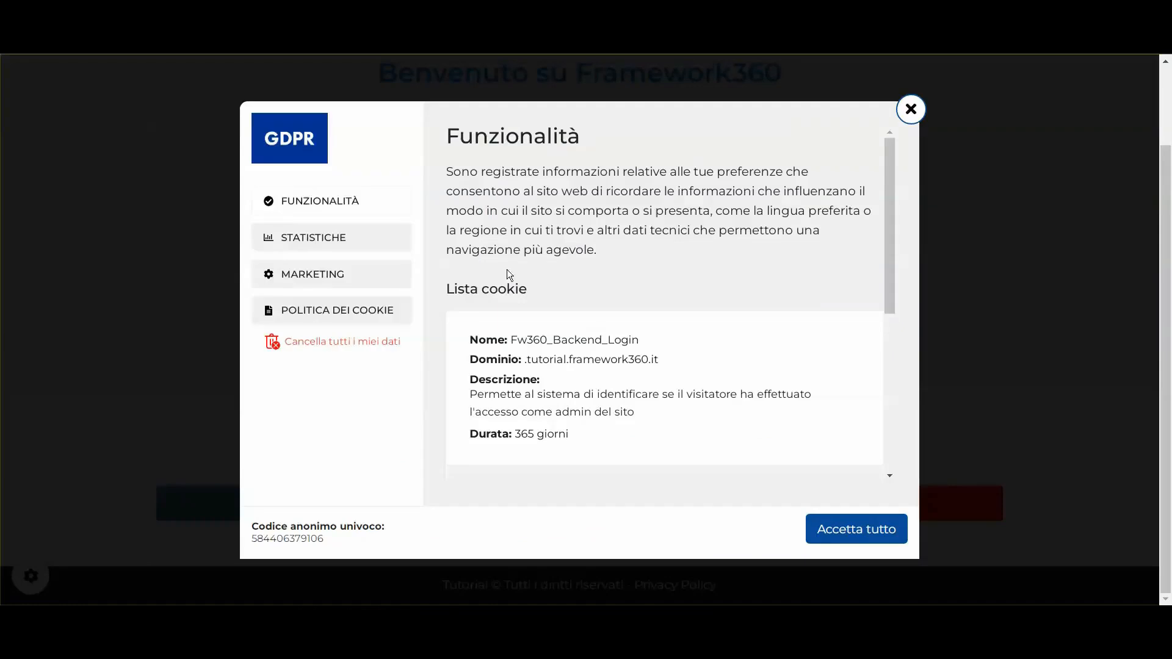
scroll(696, 342, down, 5)
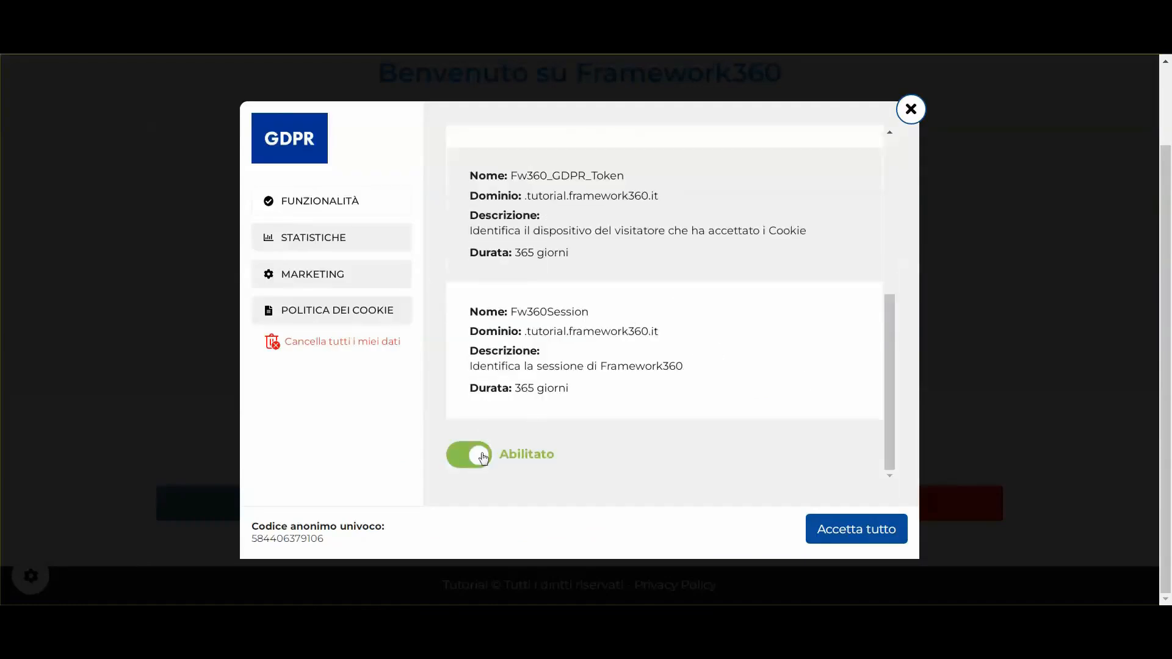
click(318, 248)
scroll(714, 383, down, 6)
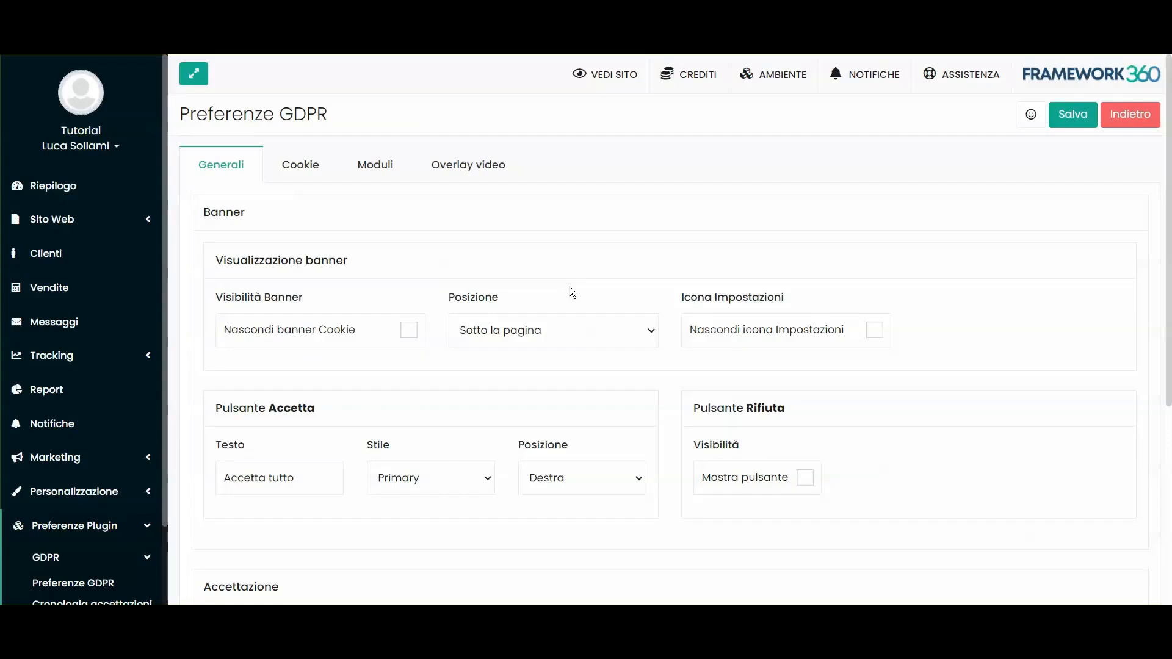
- Change the Accetta button's text to "Accetta" and save the GDPR preferences
scroll(580, 311, down, 3)
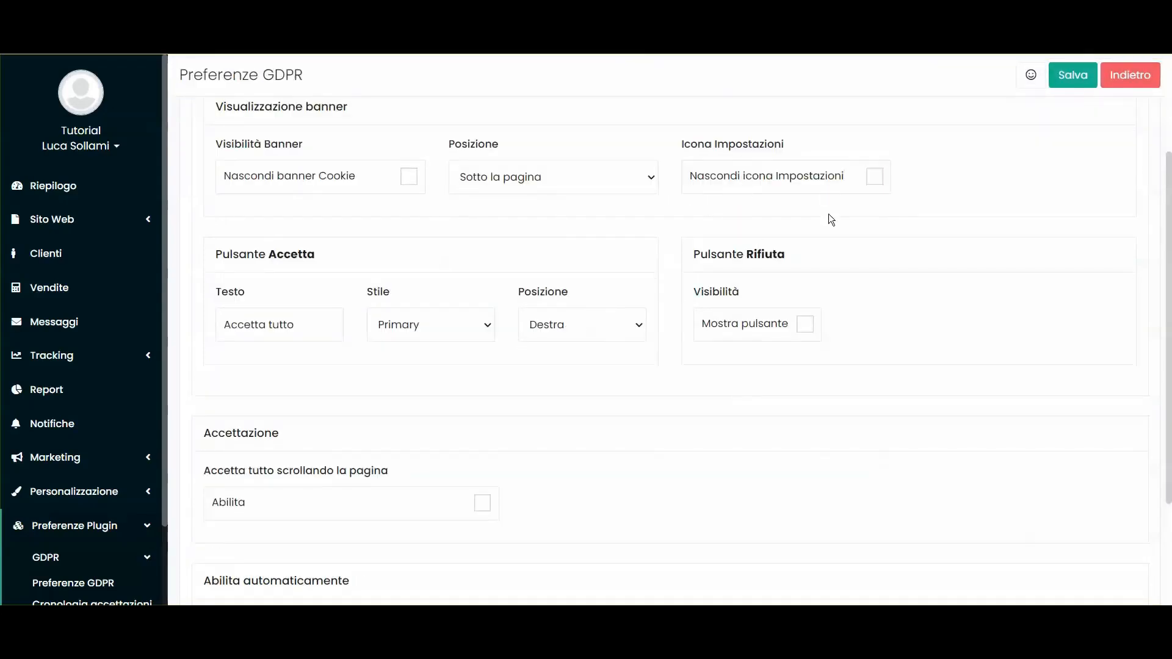
scroll(449, 238, down, 1)
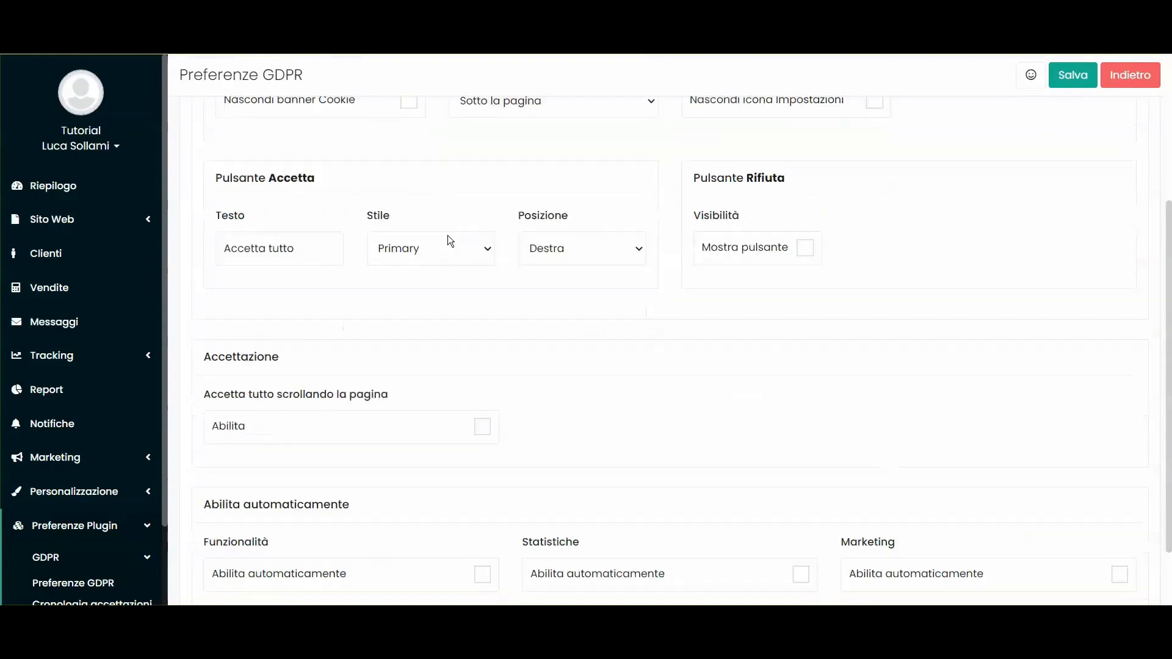
triple_click(254, 245)
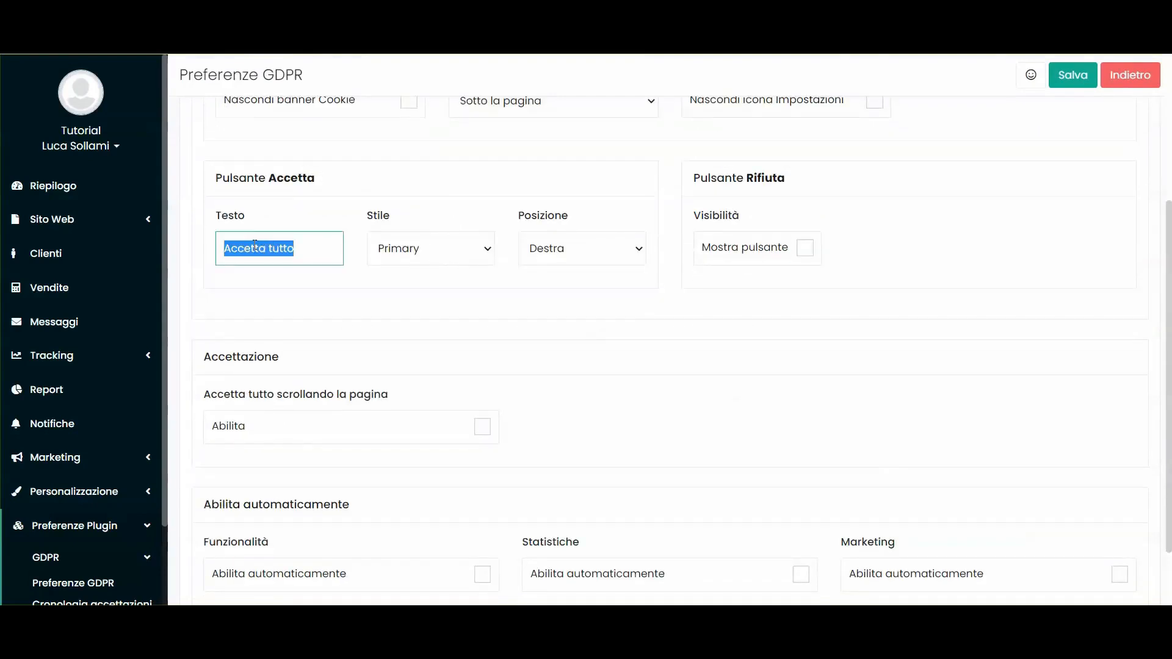
click(274, 218)
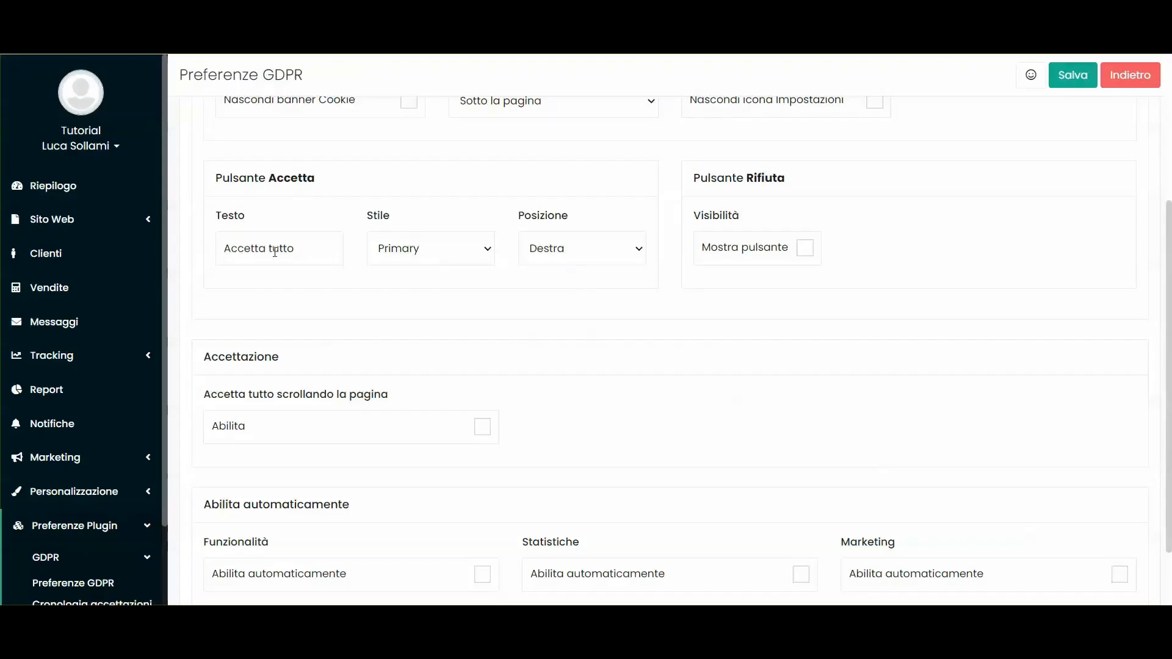
click(275, 250)
double_click(277, 249)
key(BackSpace)
click(1073, 75)
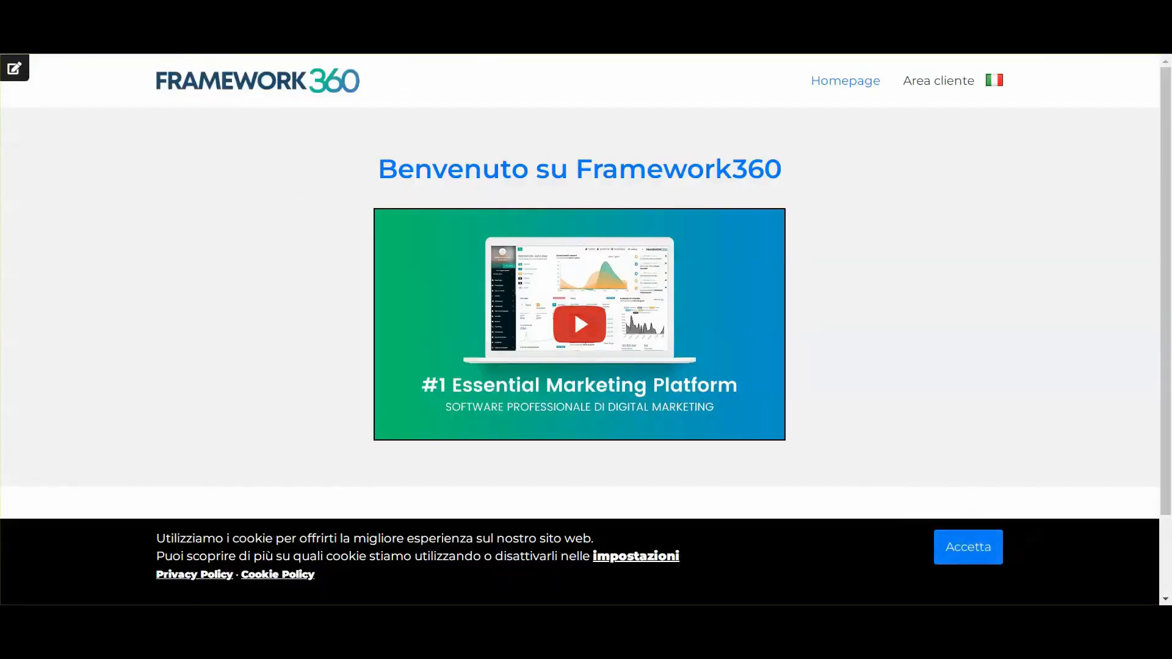
- Set the Accetta button's style to Success and save the GDPR preferences
click(400, 251)
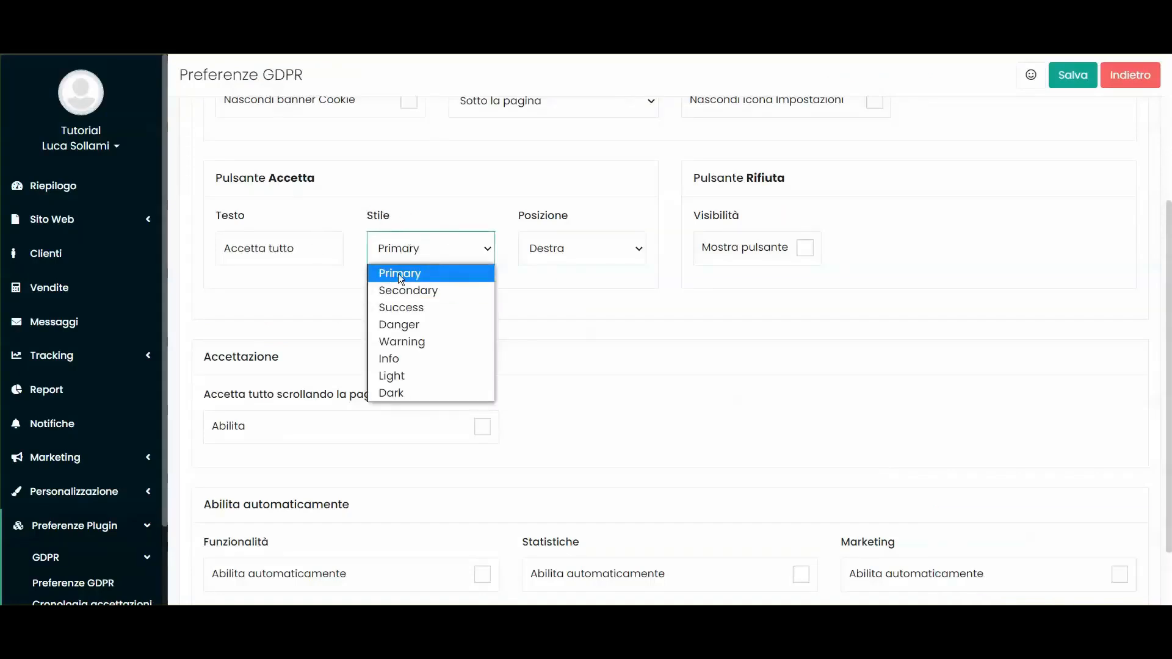
click(394, 308)
click(1073, 75)
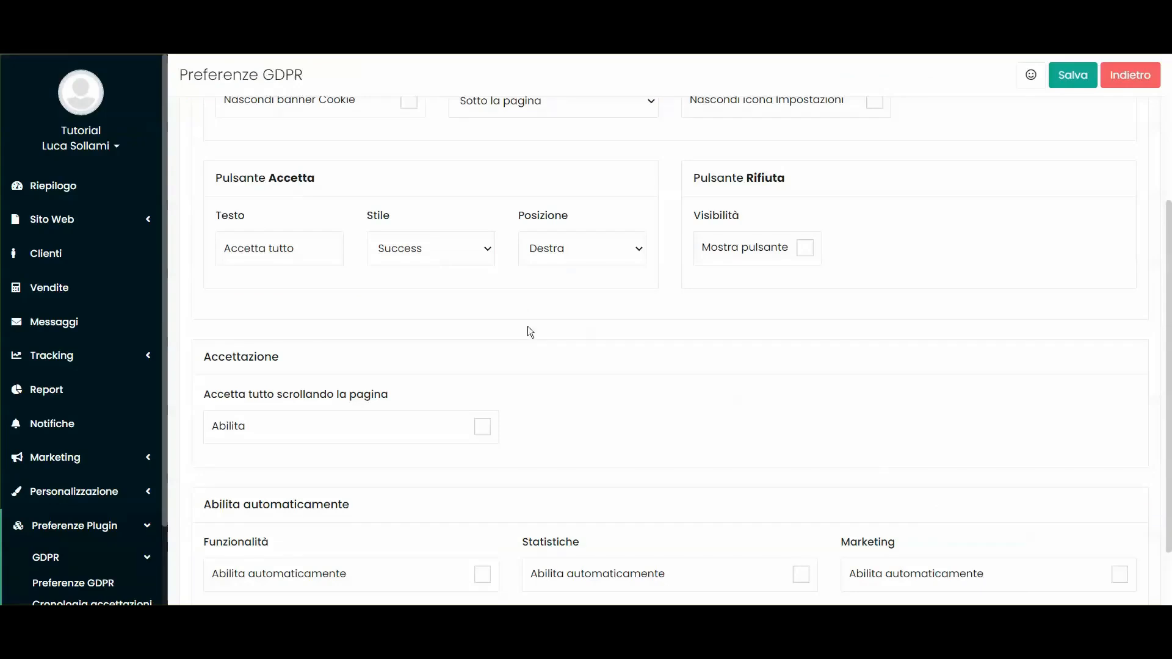
- Open the Personalizzazione preferences in a separate browser tab
scroll(67, 415, down, 2)
click(68, 412)
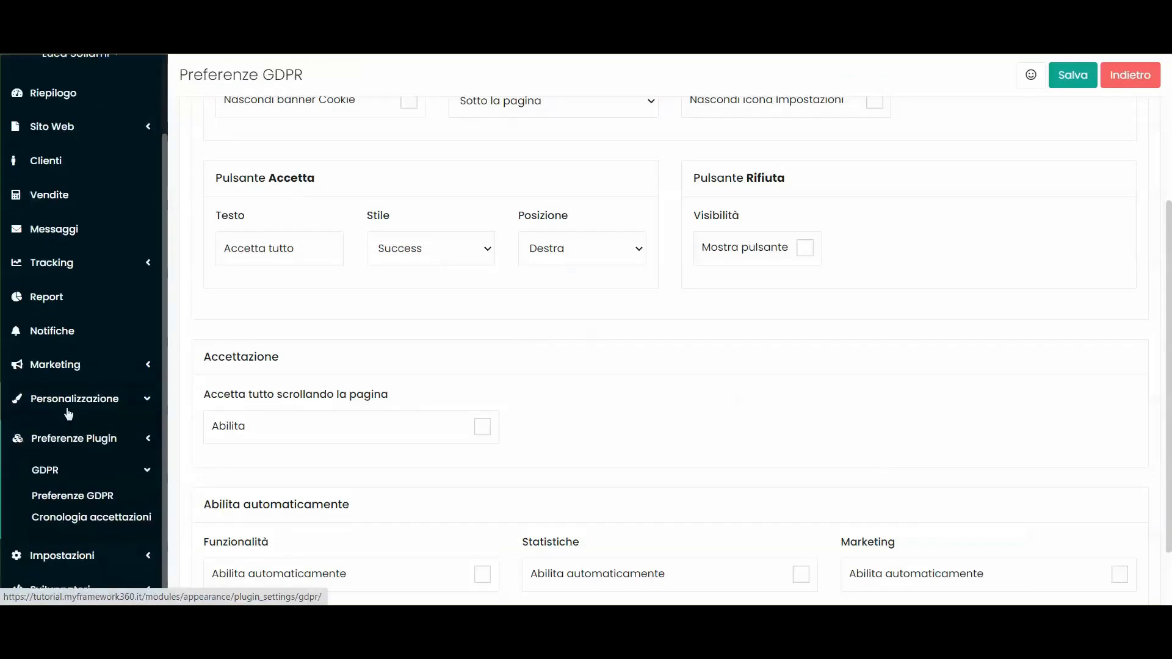
right_click(64, 431)
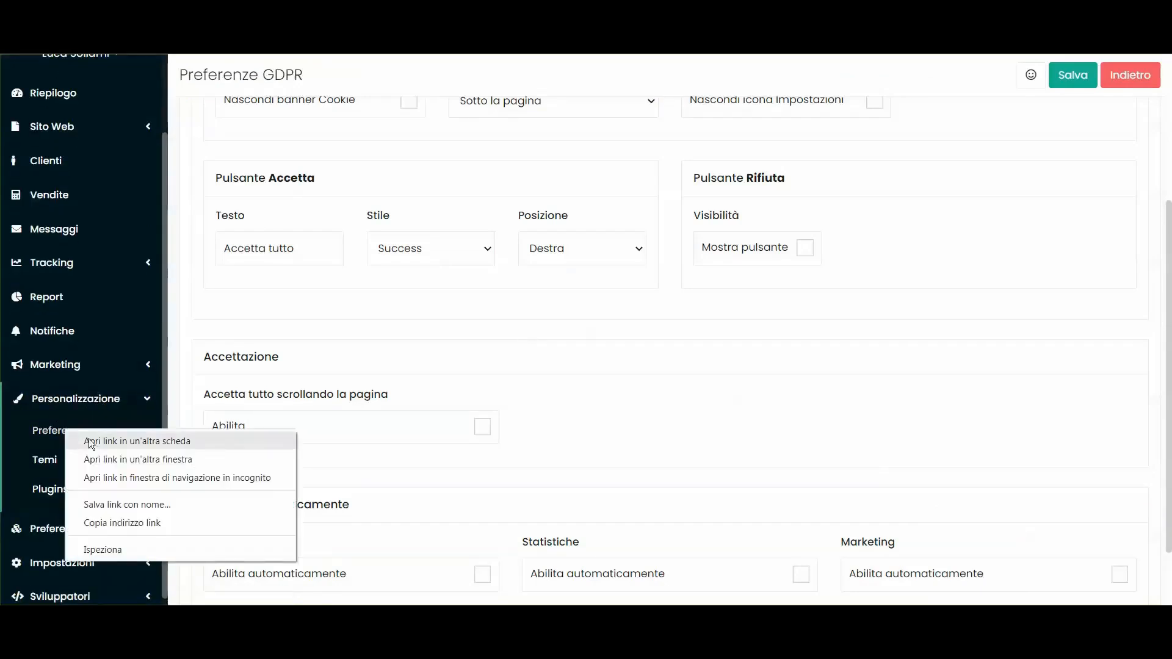
click(92, 442)
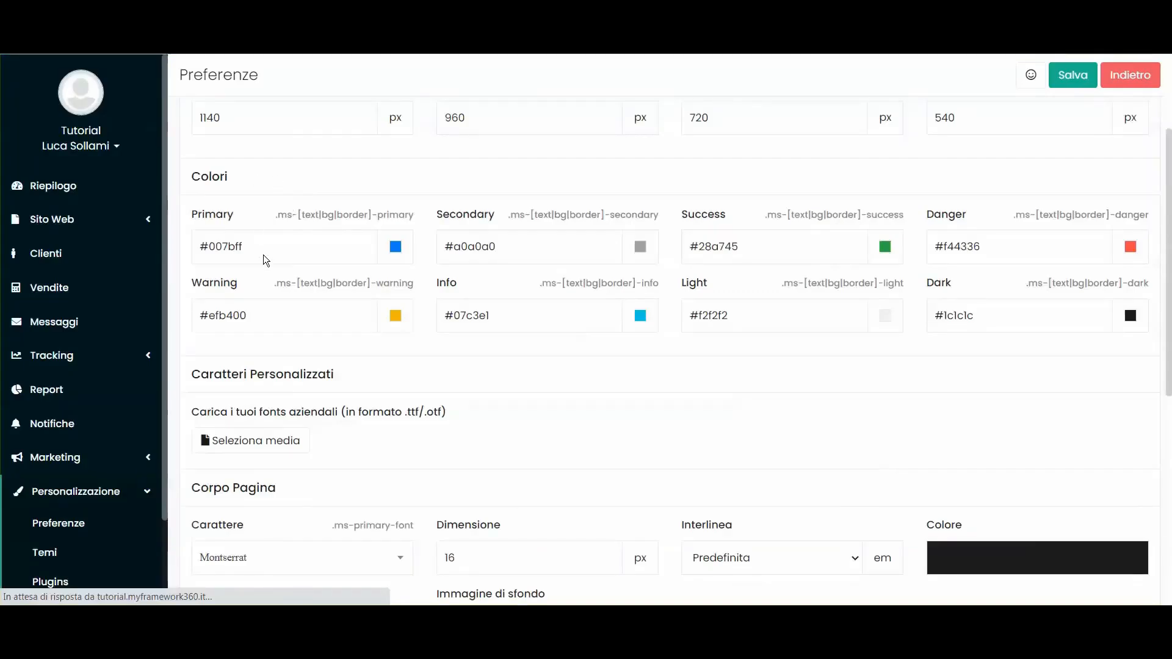
- Review the Primary, Secondary and Success entries in the Colori section and bring up the colour picker for Success
double_click(226, 218)
double_click(463, 217)
double_click(712, 217)
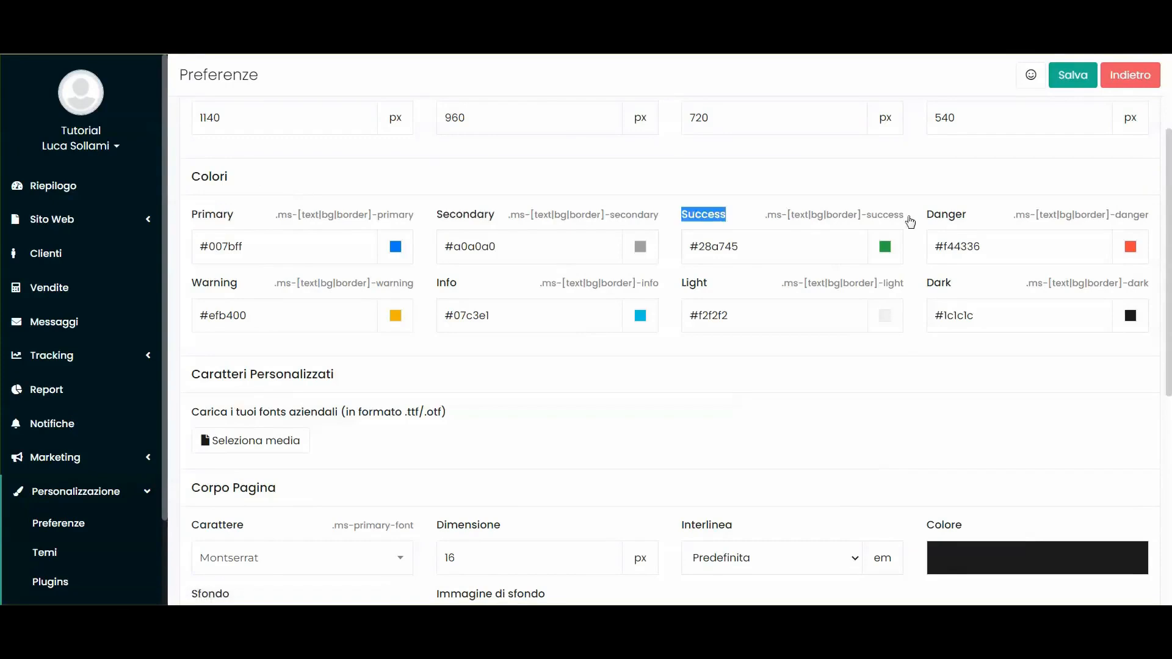
click(757, 257)
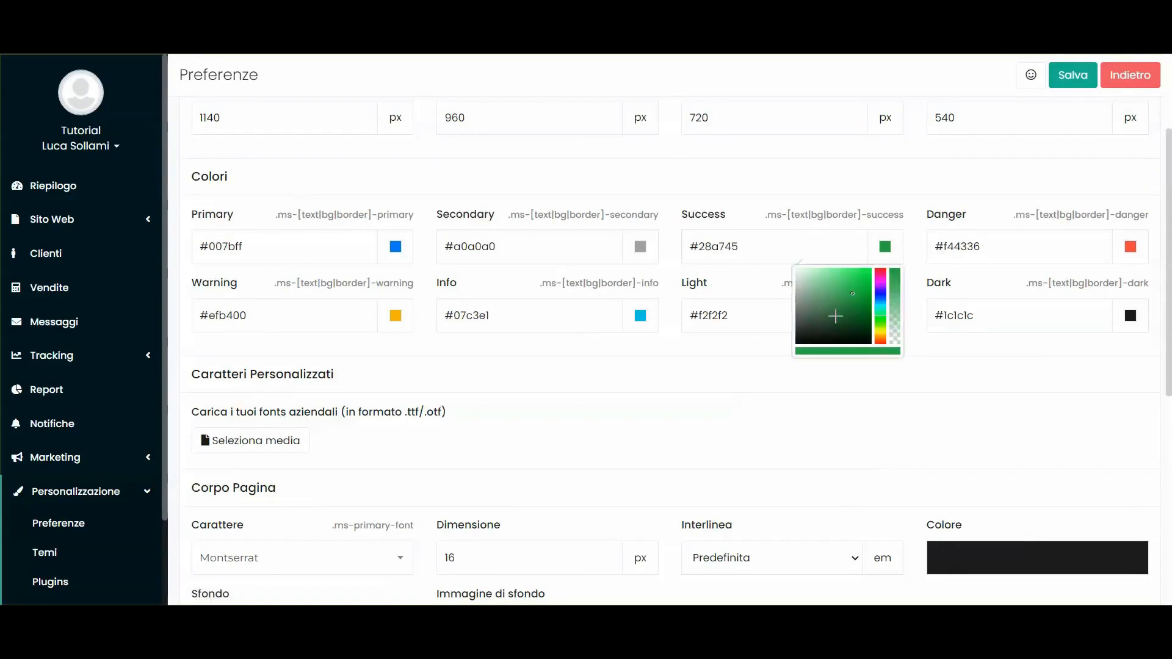
scroll(268, 282, up, 2)
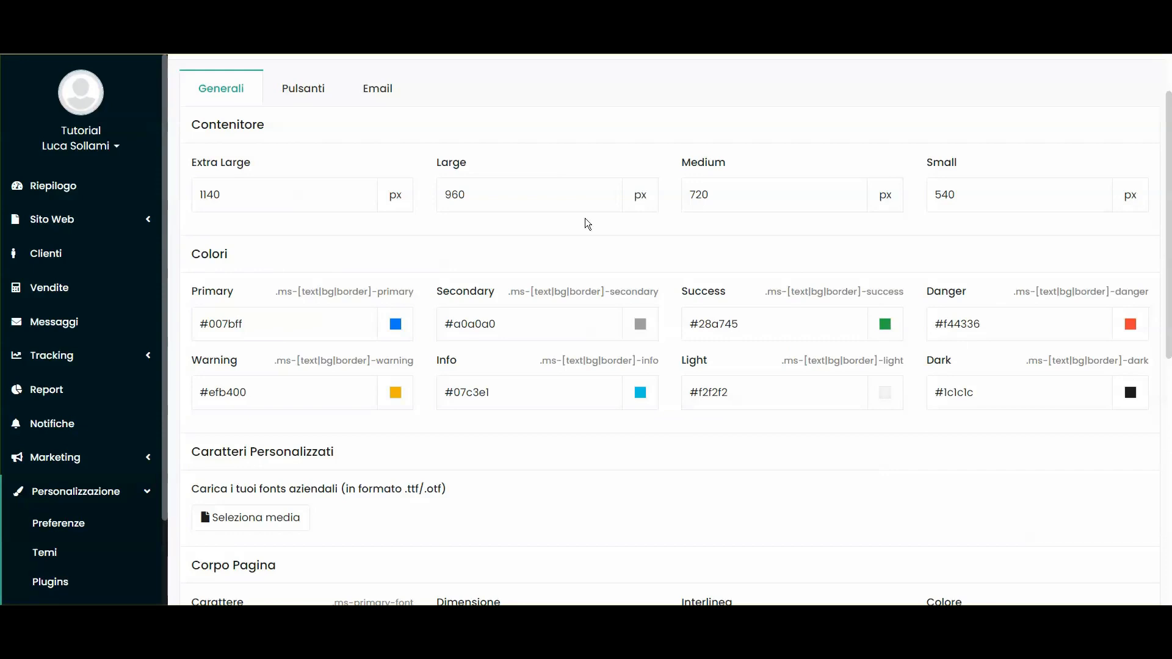
- Look over the button style previews in the Pulsanti section of the Personalizzazione preferences
scroll(603, 234, up, 2)
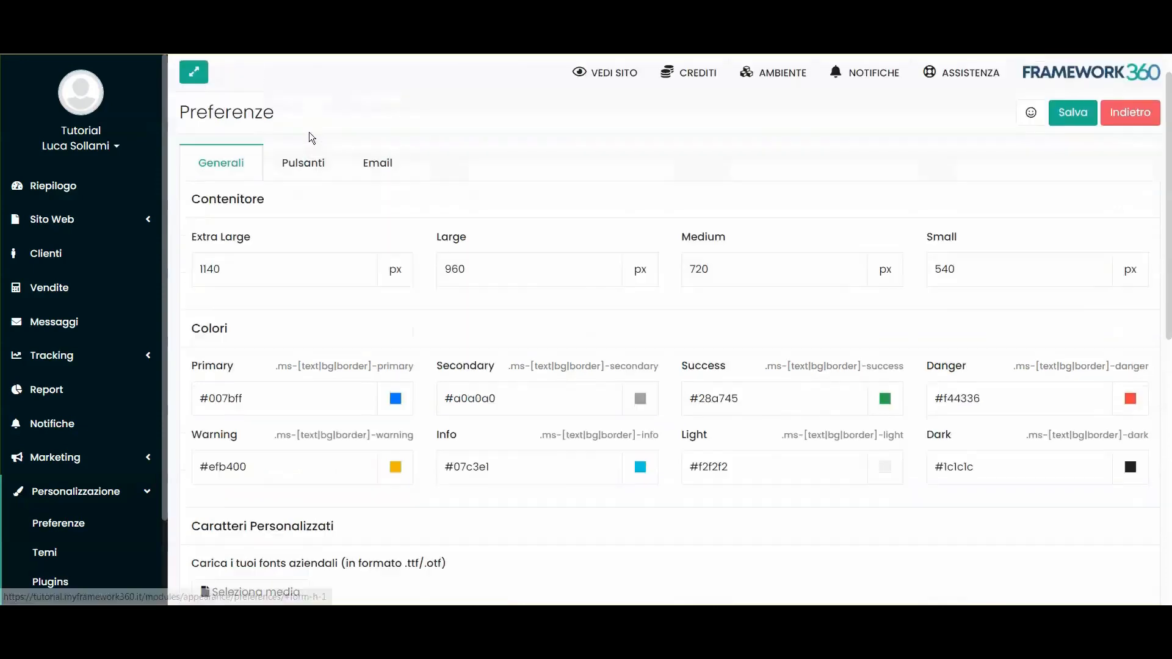
click(305, 180)
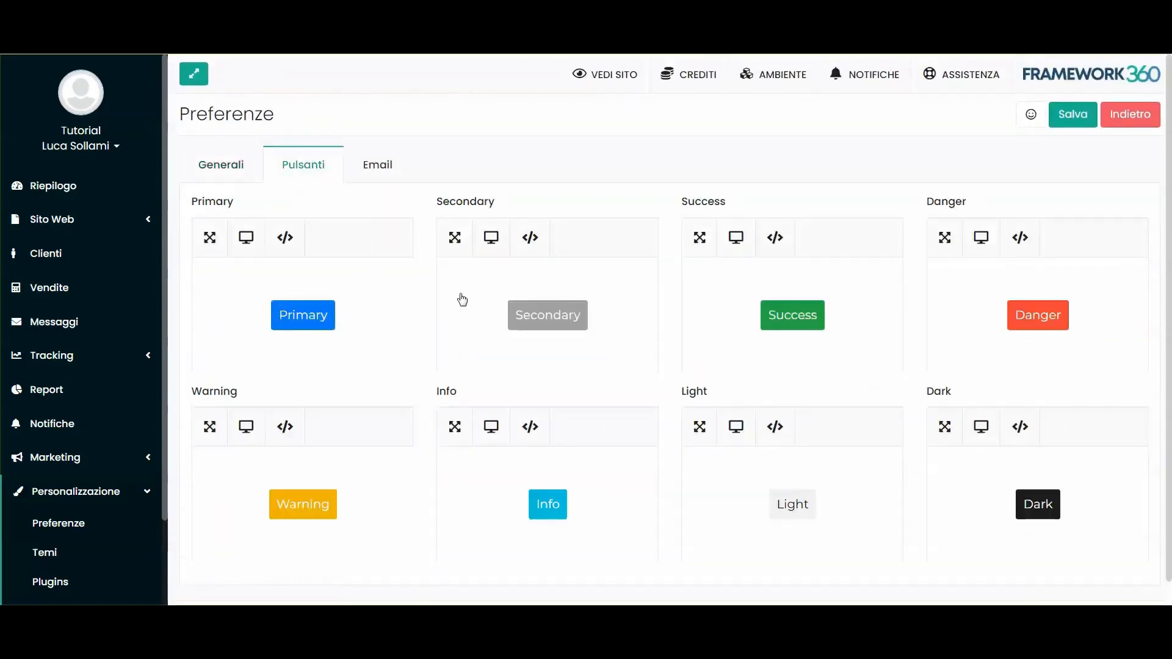
scroll(306, 386, down, 1)
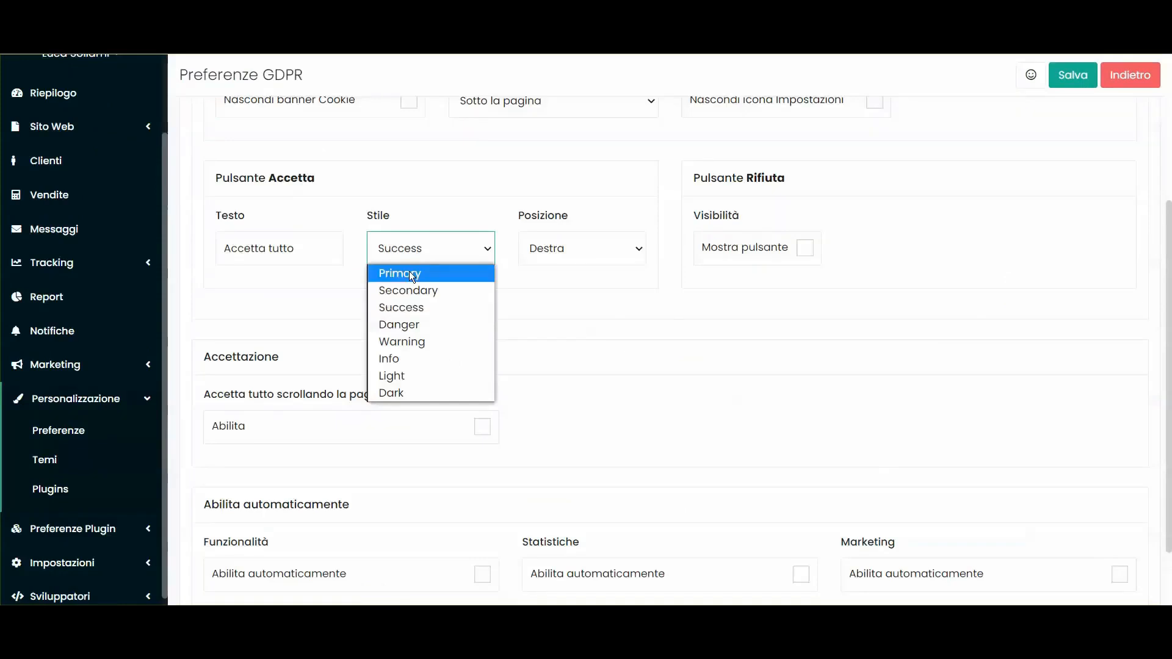
- In the GDPR preferences, set the Accetta button's style to Primary and its position to Sinistra, and save
click(409, 271)
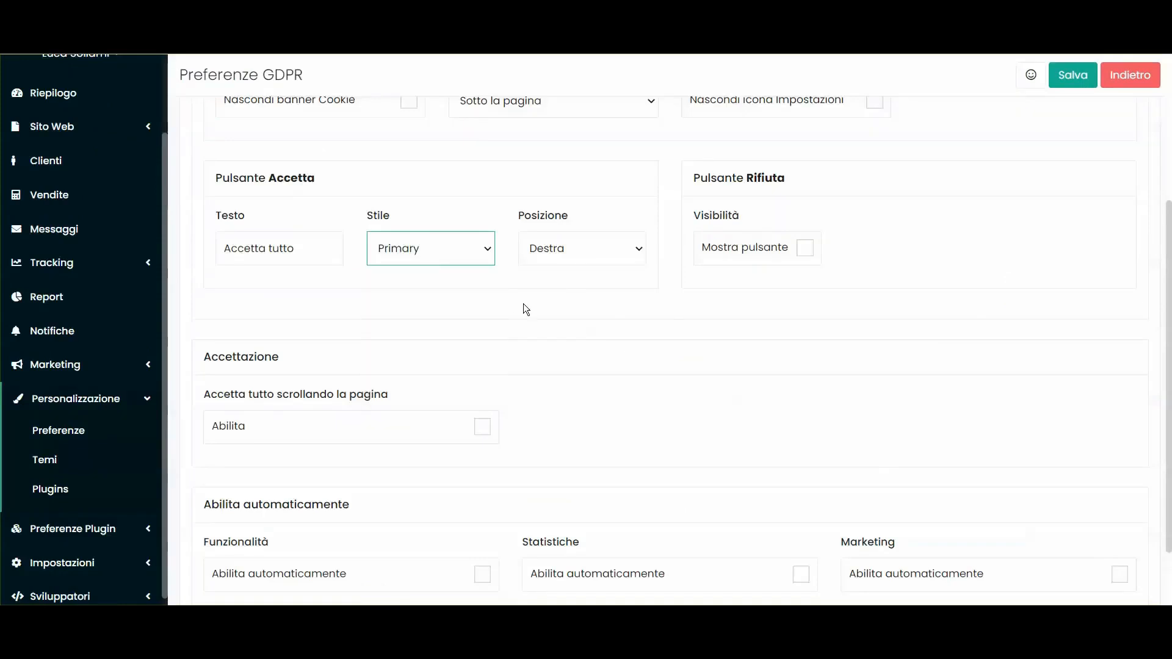
click(555, 243)
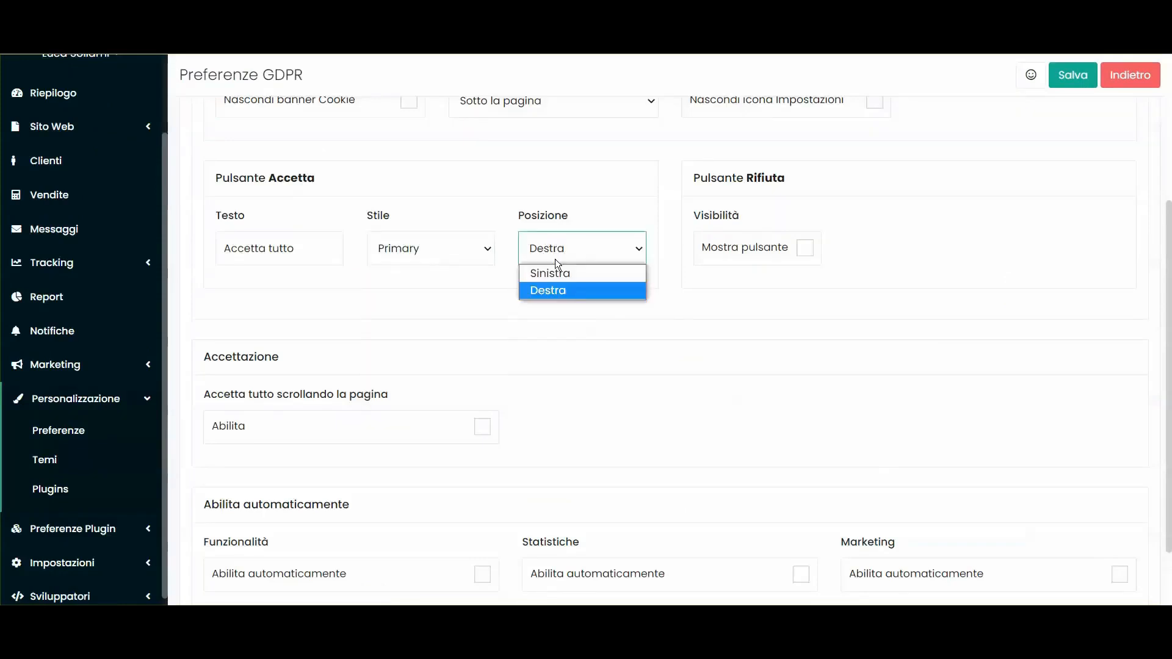
click(552, 272)
click(1049, 75)
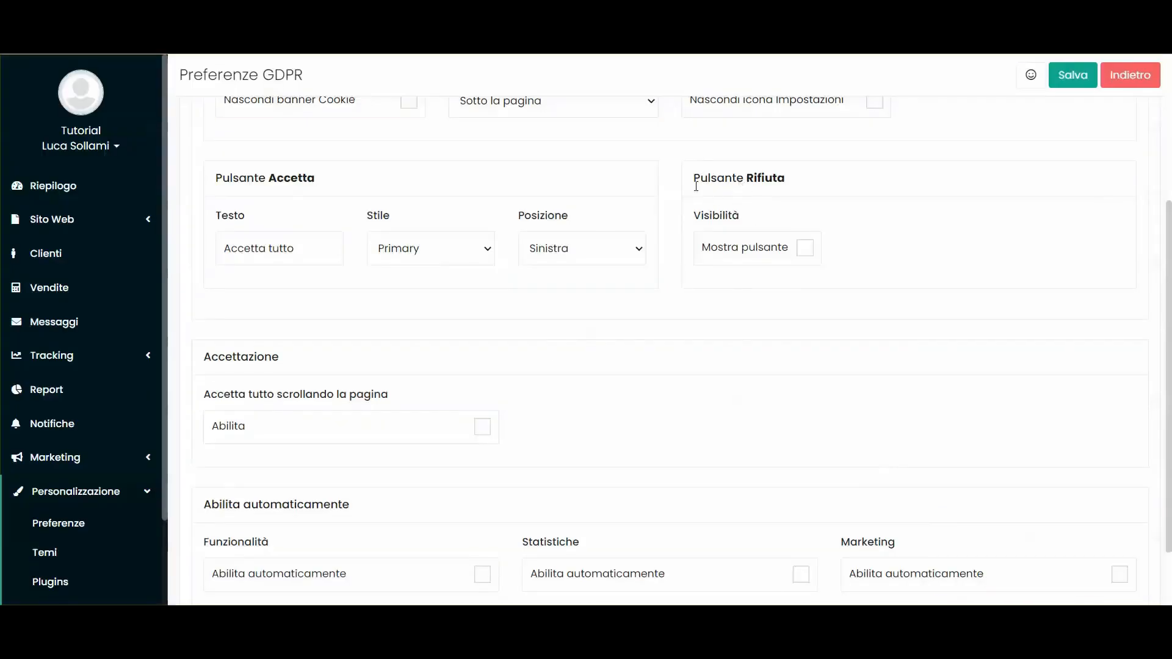
- Enable showing the Rifiuta button and set its style to Secondary
click(742, 249)
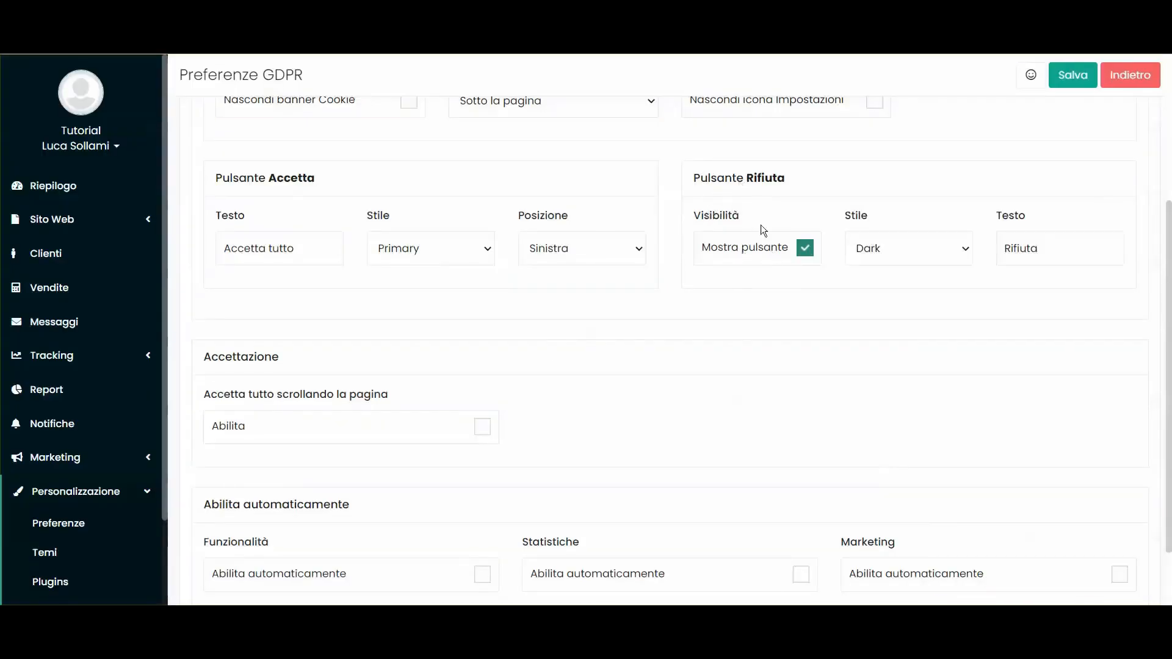
click(918, 252)
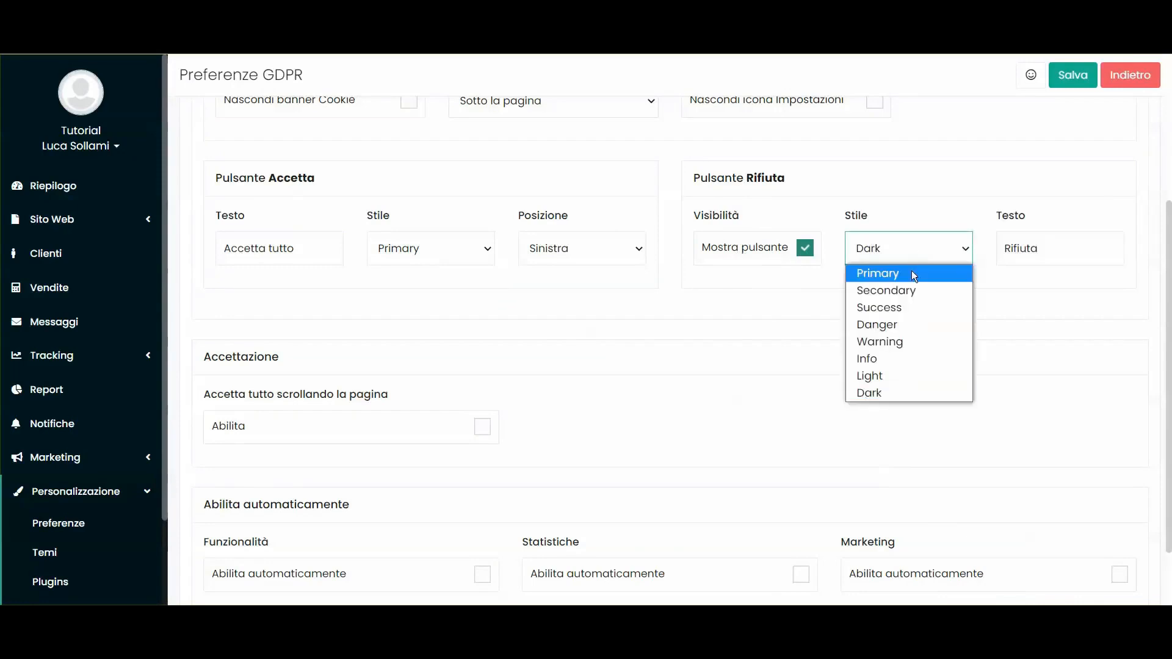
click(905, 292)
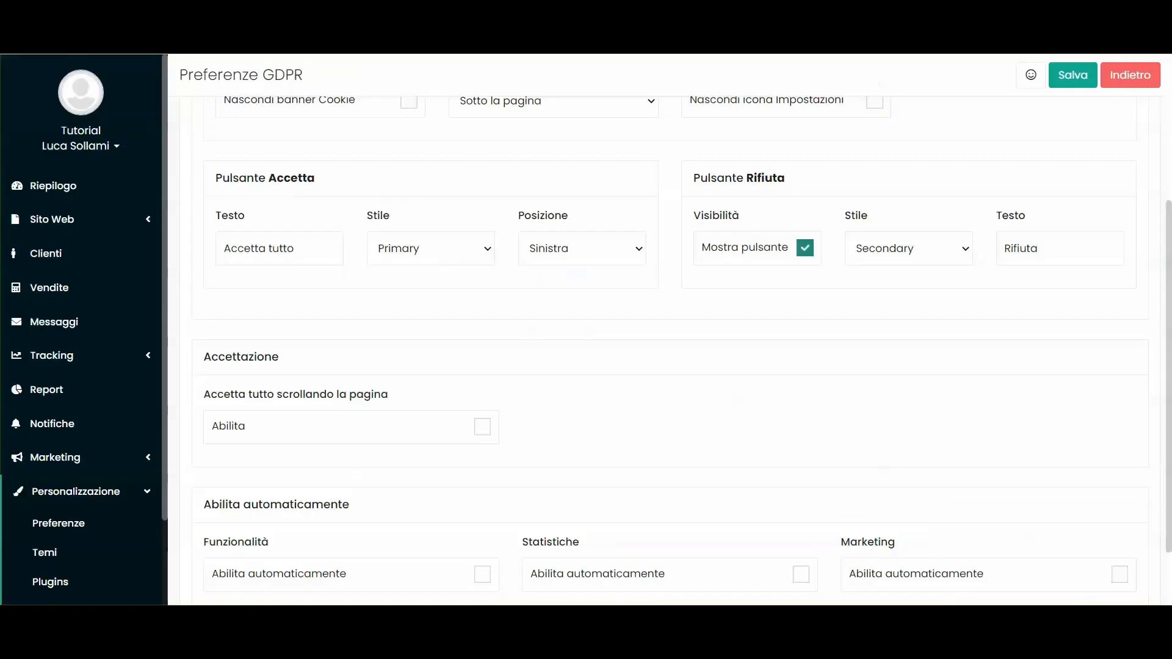
- Set the Accetta button's position to Destra and save the GDPR preferences
click(547, 243)
click(562, 247)
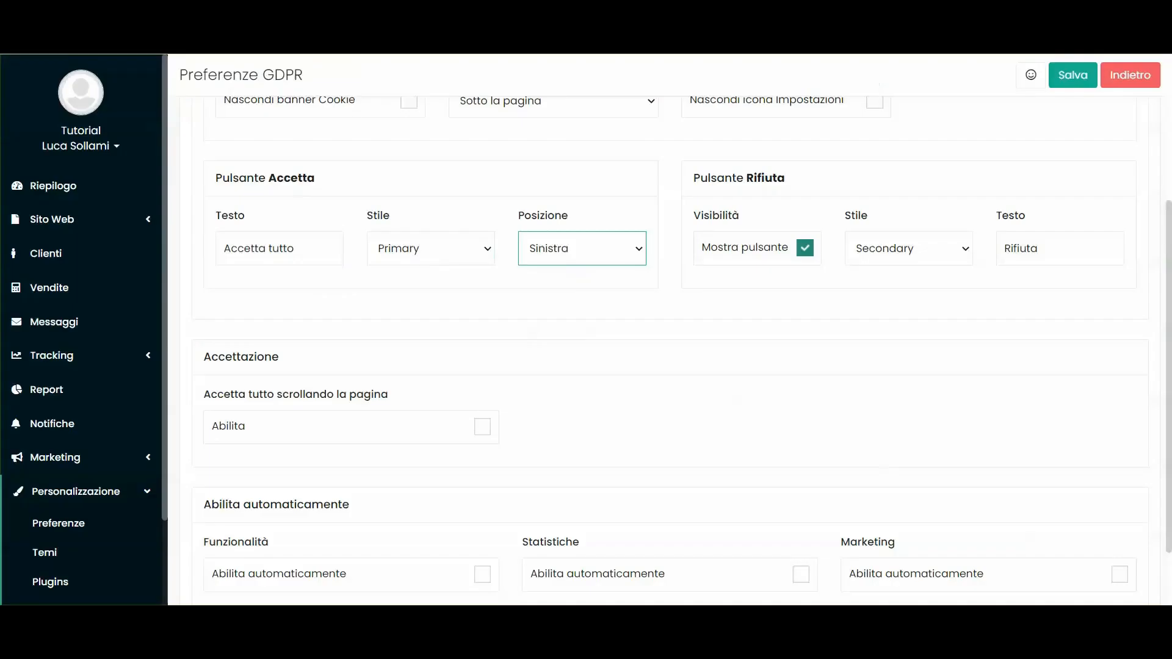
click(573, 248)
click(582, 292)
click(1073, 75)
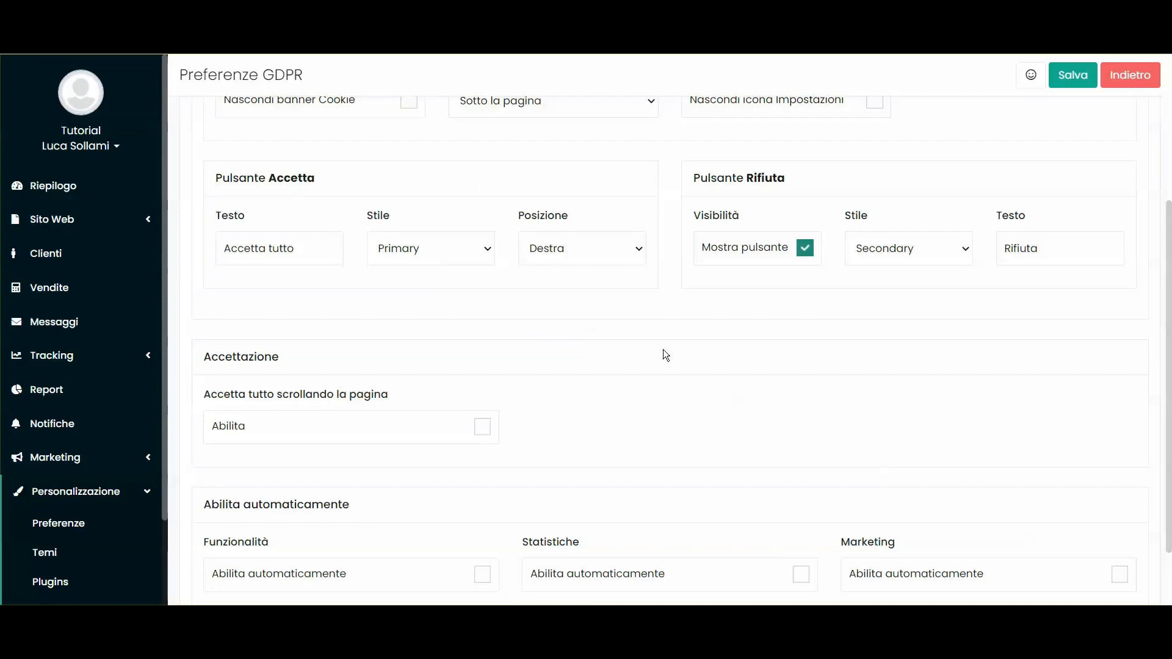
- Enable "Accetta tutto scrollando la pagina" in the Accettazione section and save the GDPR preferences
scroll(535, 329, down, 2)
drag(201, 274, 320, 278)
click(378, 266)
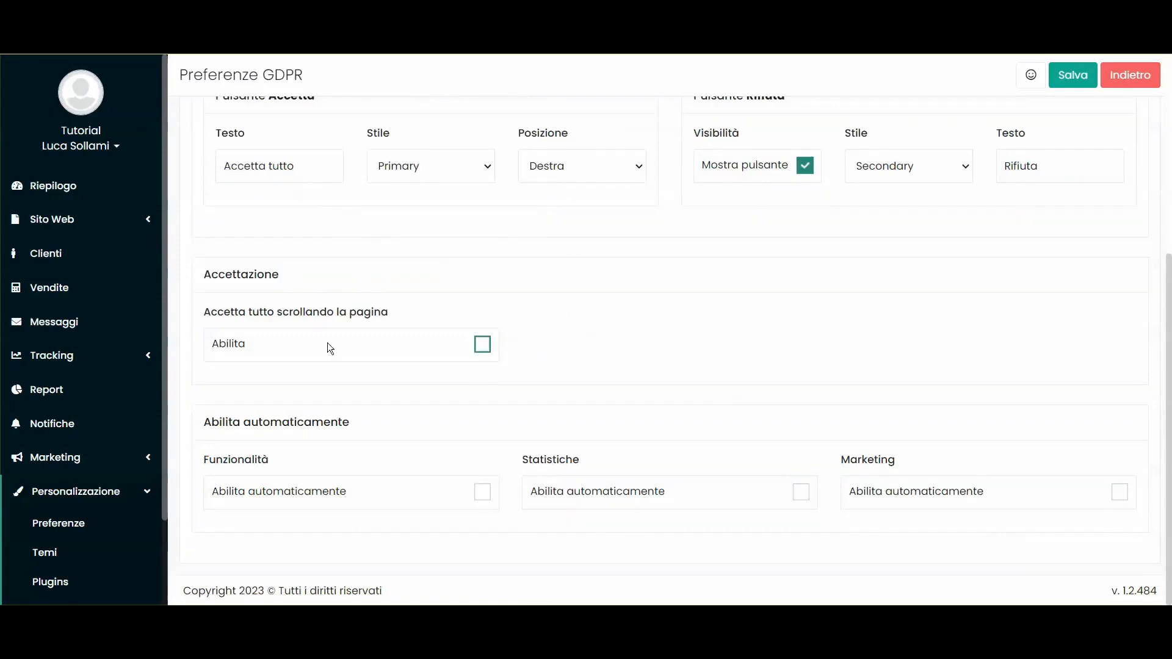
click(482, 346)
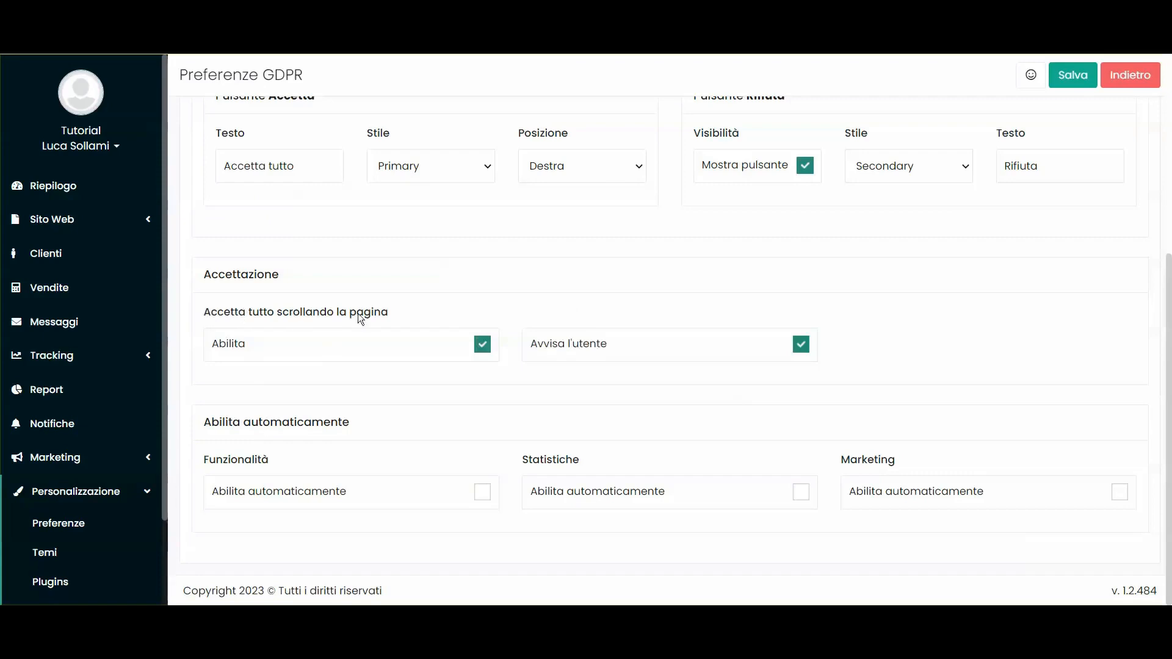
click(1065, 75)
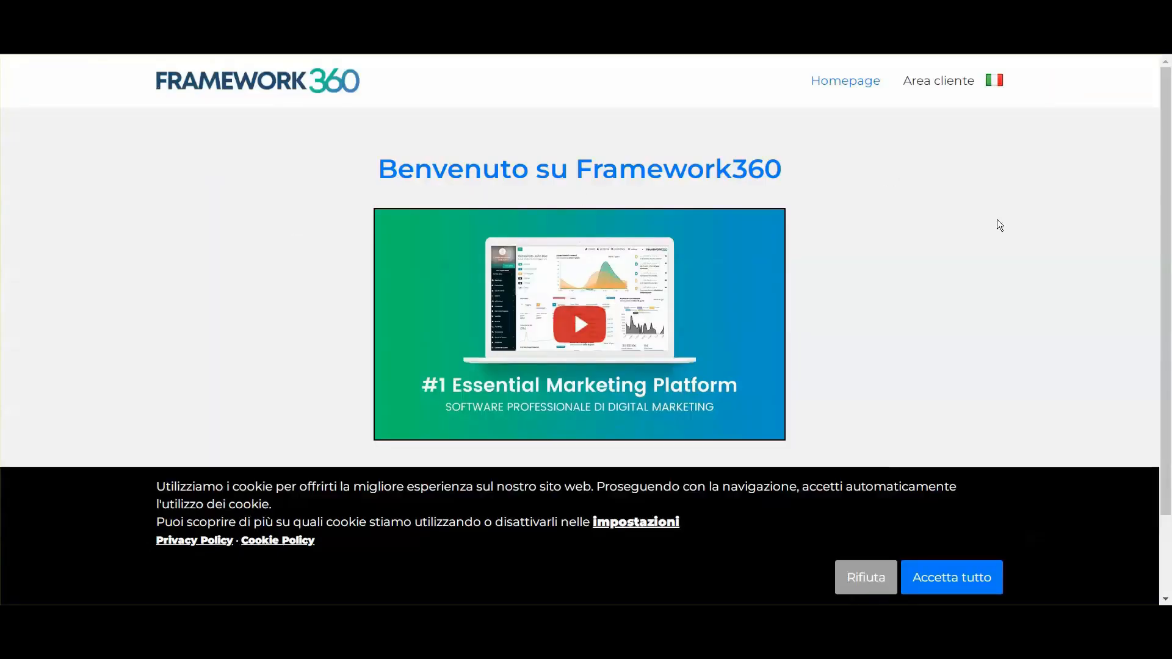
- Check the website's cookie banner and read its notice about automatic acceptance while browsing
mouse_move(1168, 200)
mouse_down()
mouse_move(1159, 313)
mouse_move(1169, 181)
mouse_up()
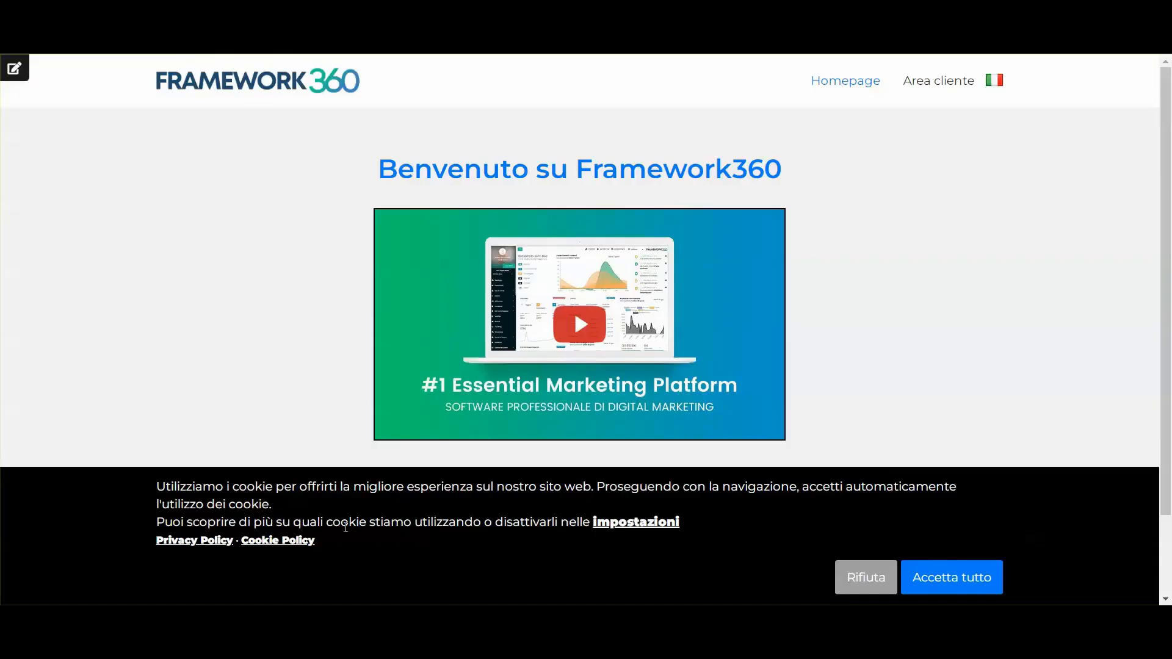
drag(603, 486, 270, 505)
click(287, 503)
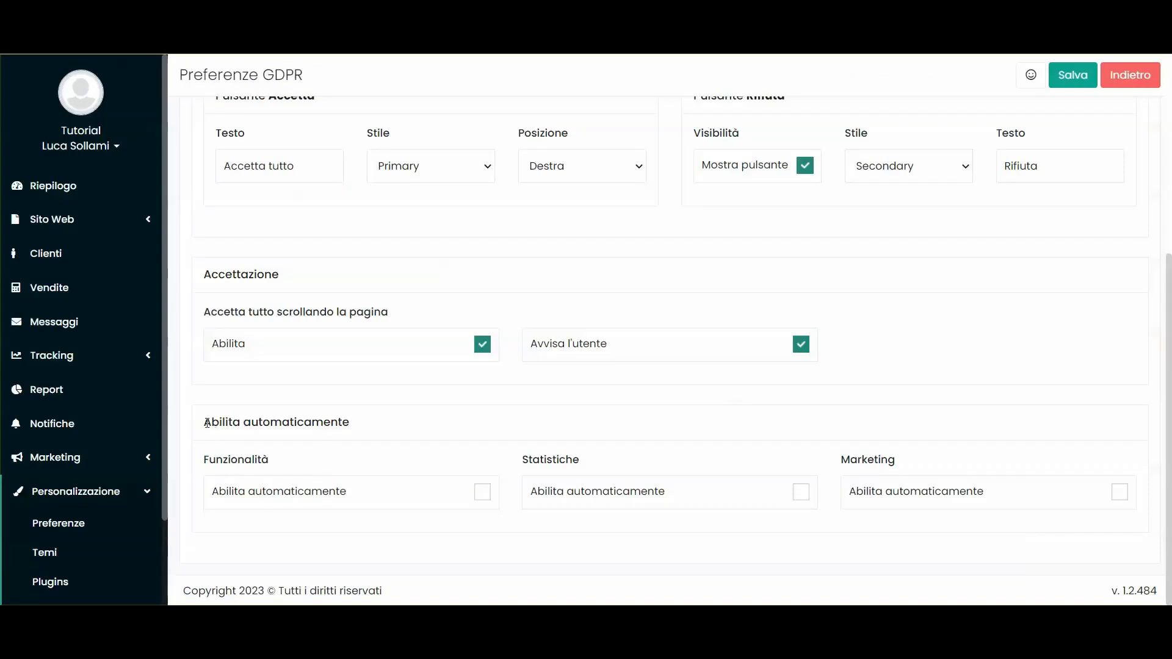
- Disable accepting all cookies by page scrolling, and read the Accettazione and Abilita automaticamente headings
drag(207, 423, 326, 426)
click(300, 442)
click(241, 342)
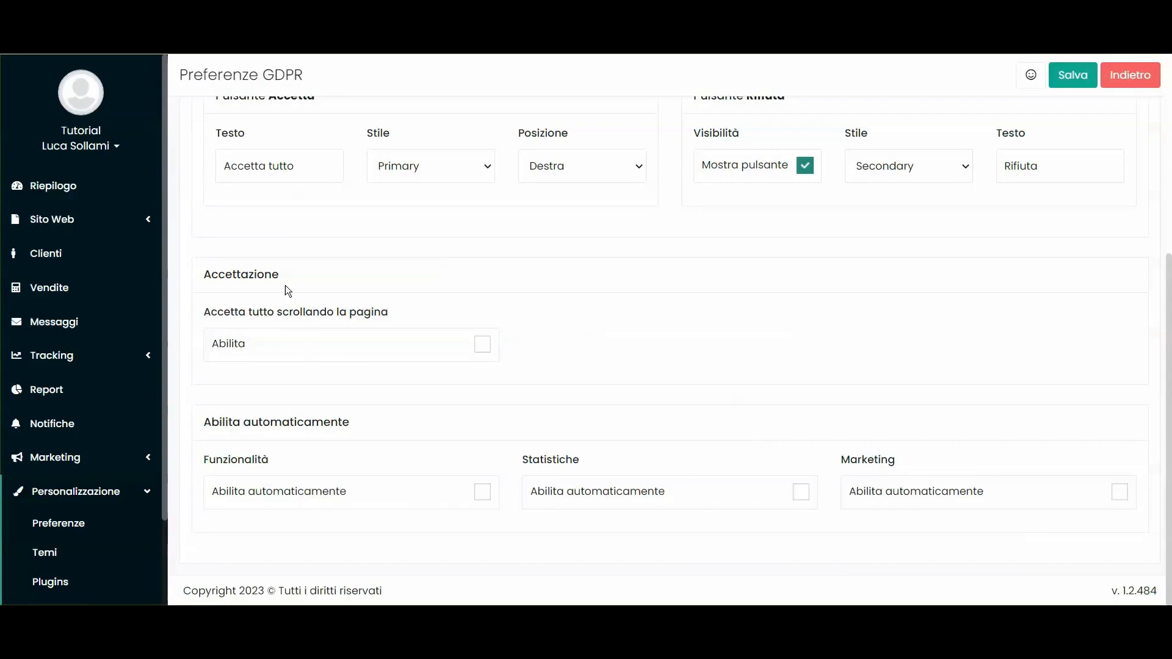
drag(194, 274, 361, 321)
click(408, 314)
- Try automatic enabling for Funzionalità cookies, read the GDPR responsibility declaration and decline it
drag(196, 422, 277, 460)
click(285, 455)
click(482, 491)
click(482, 418)
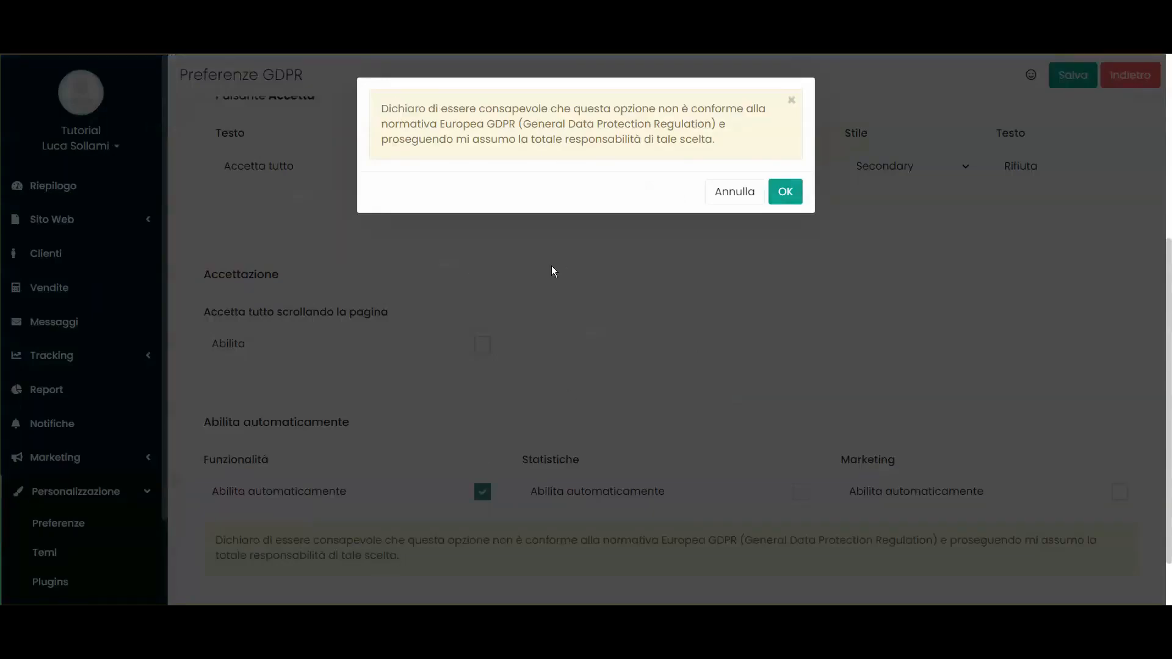
drag(381, 108, 519, 128)
click(739, 192)
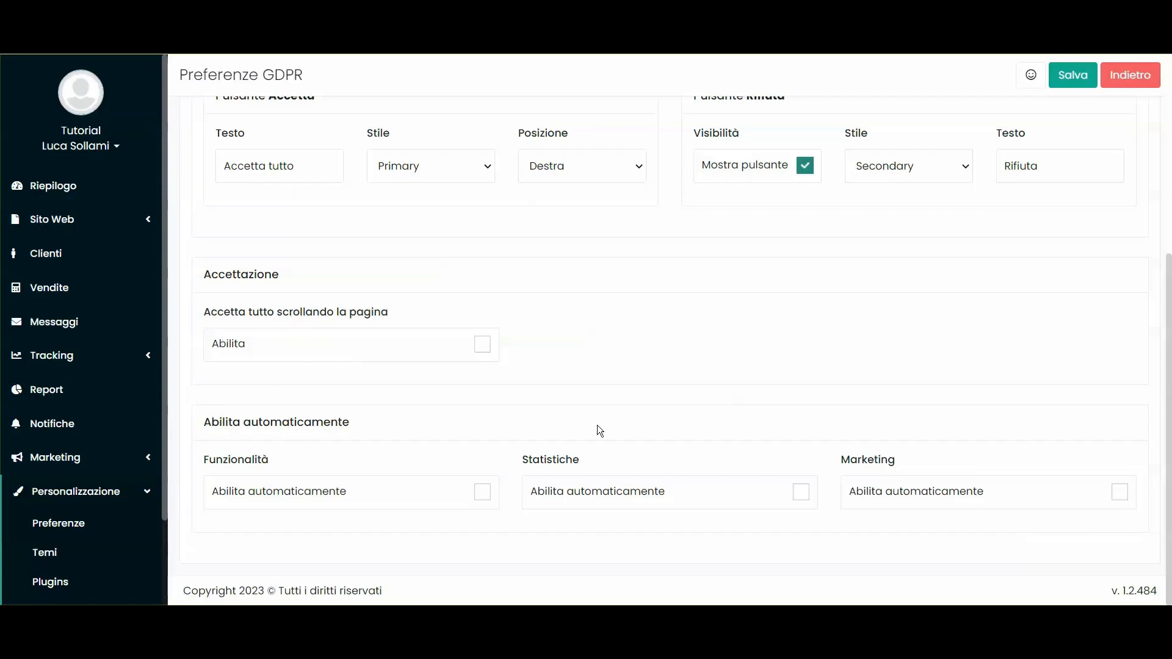
- Open the Cookie section of the GDPR preferences and look through the cookie list and its Nascondi options
scroll(682, 361, up, 5)
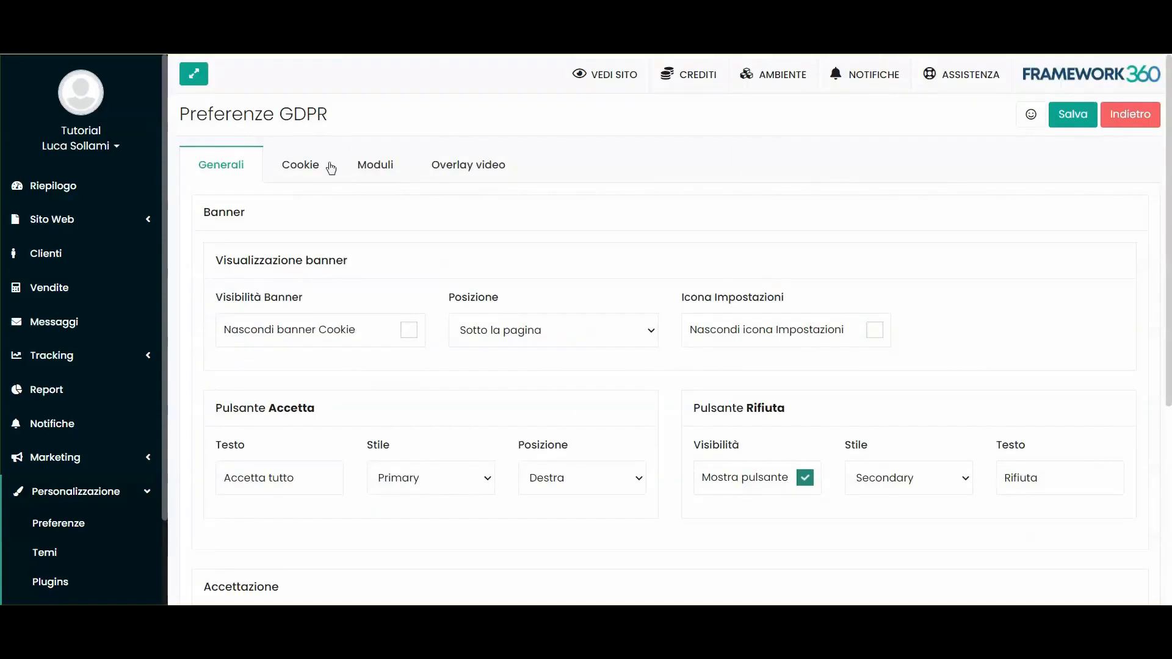
click(298, 172)
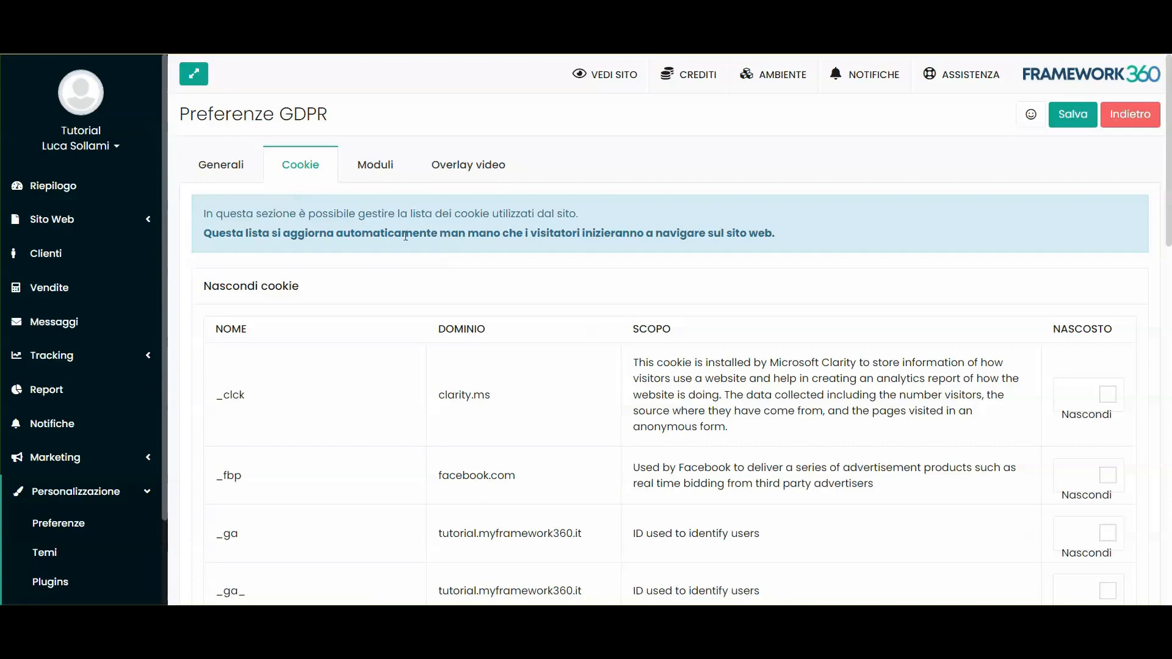
scroll(531, 278, down, 5)
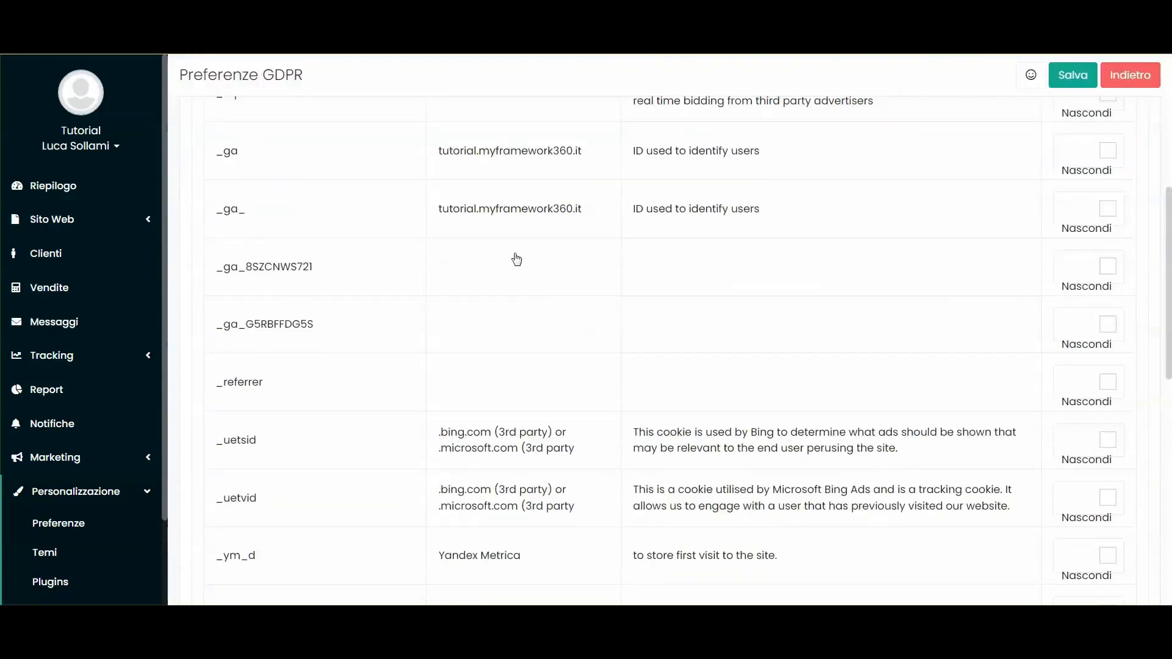
scroll(530, 279, down, 8)
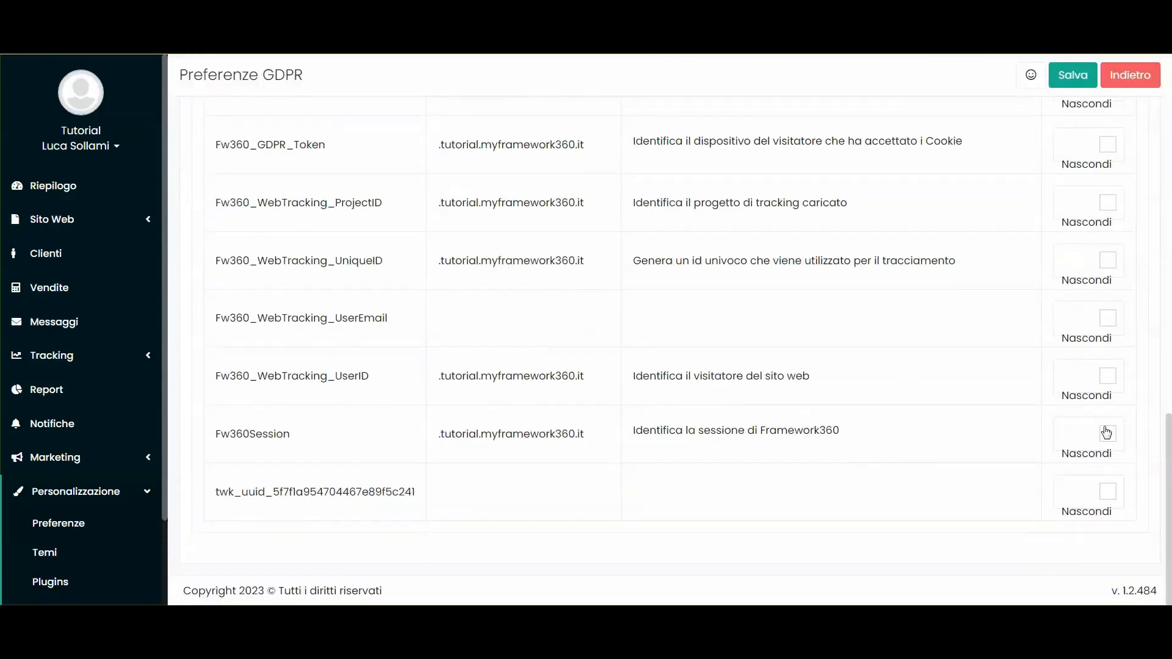
drag(1168, 489, 1169, 91)
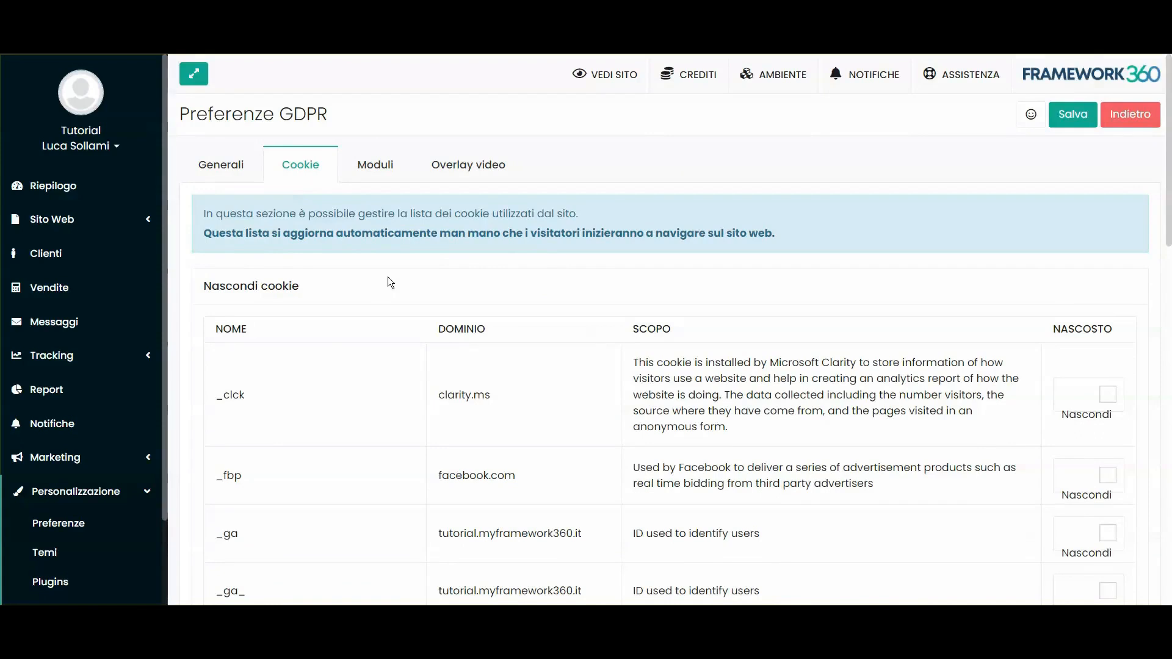
- Read the note on how the cookie list updates, look through the list again and glance at the website
drag(198, 239, 778, 236)
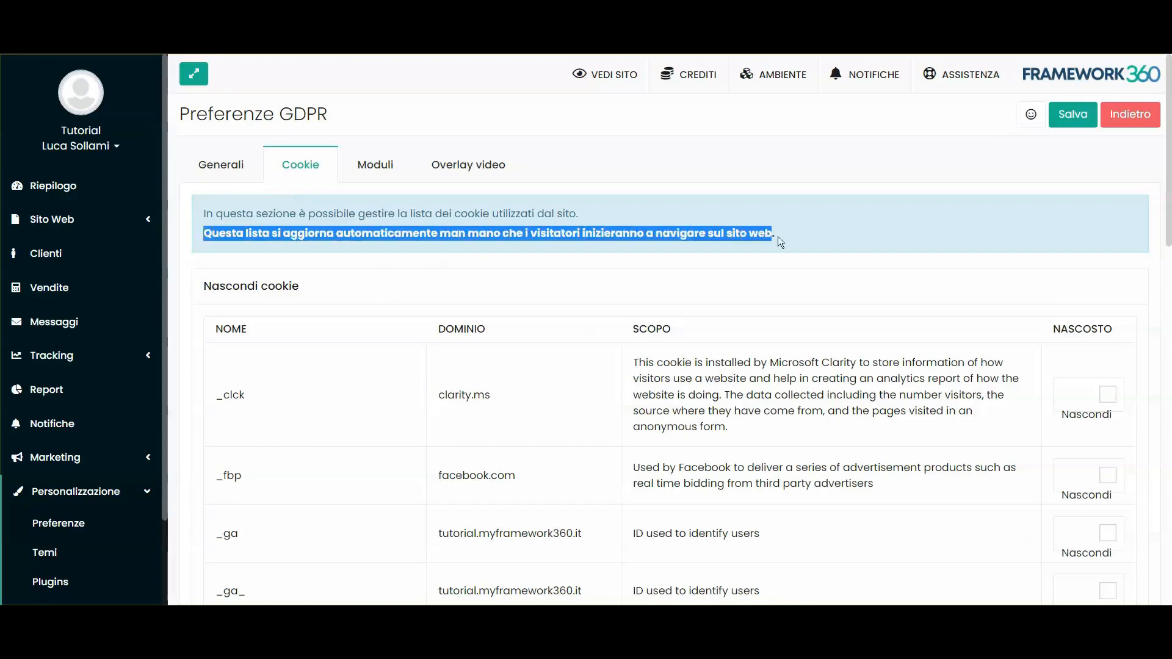
click(790, 234)
scroll(484, 313, down, 1)
scroll(484, 314, down, 10)
scroll(557, 444, up, 8)
scroll(564, 442, up, 2)
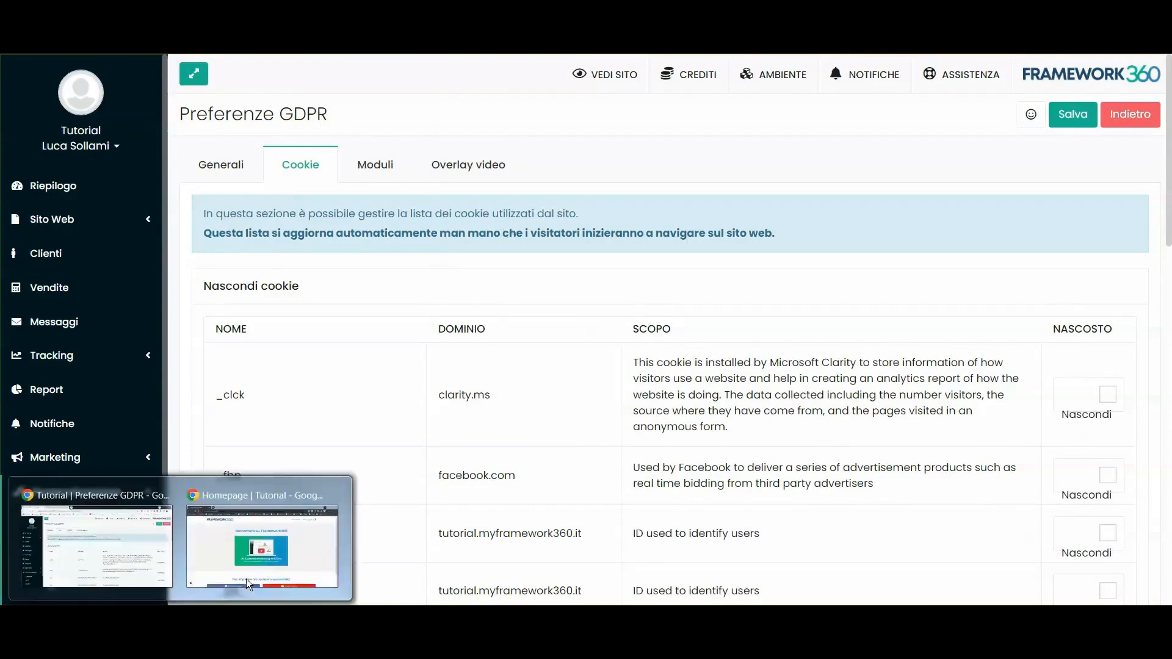
click(248, 584)
click(47, 575)
- Review the Moduli section of the GDPR preferences and read the Modulo Checkout checkbox message
scroll(586, 306, down, 5)
scroll(597, 275, up, 5)
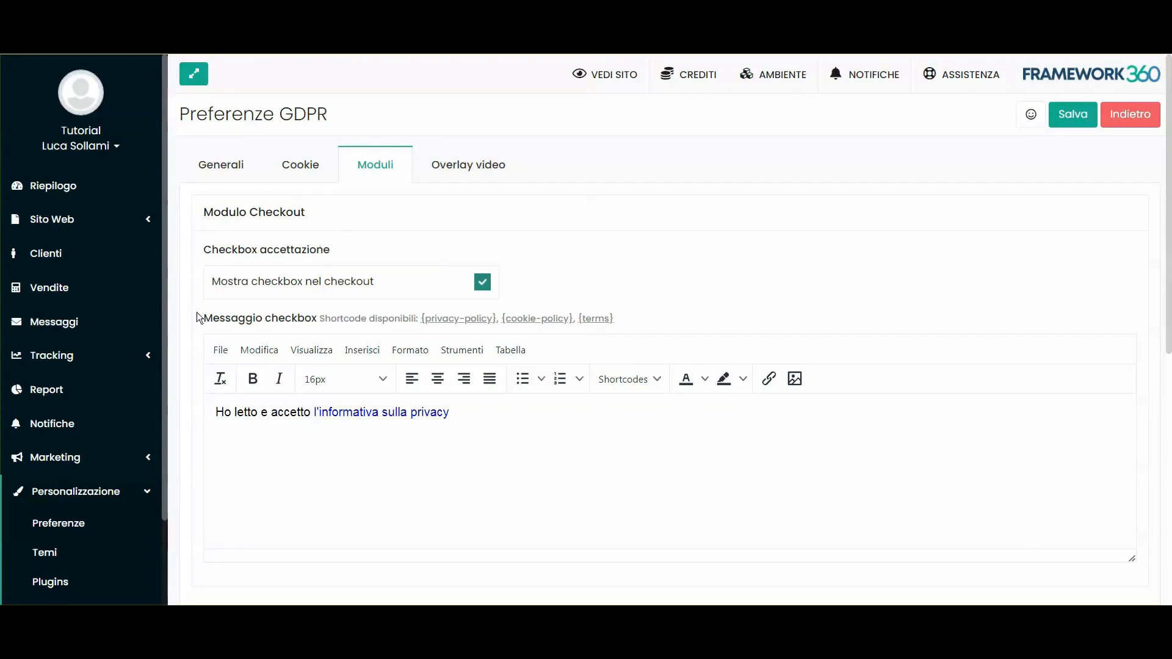
drag(212, 420, 489, 413)
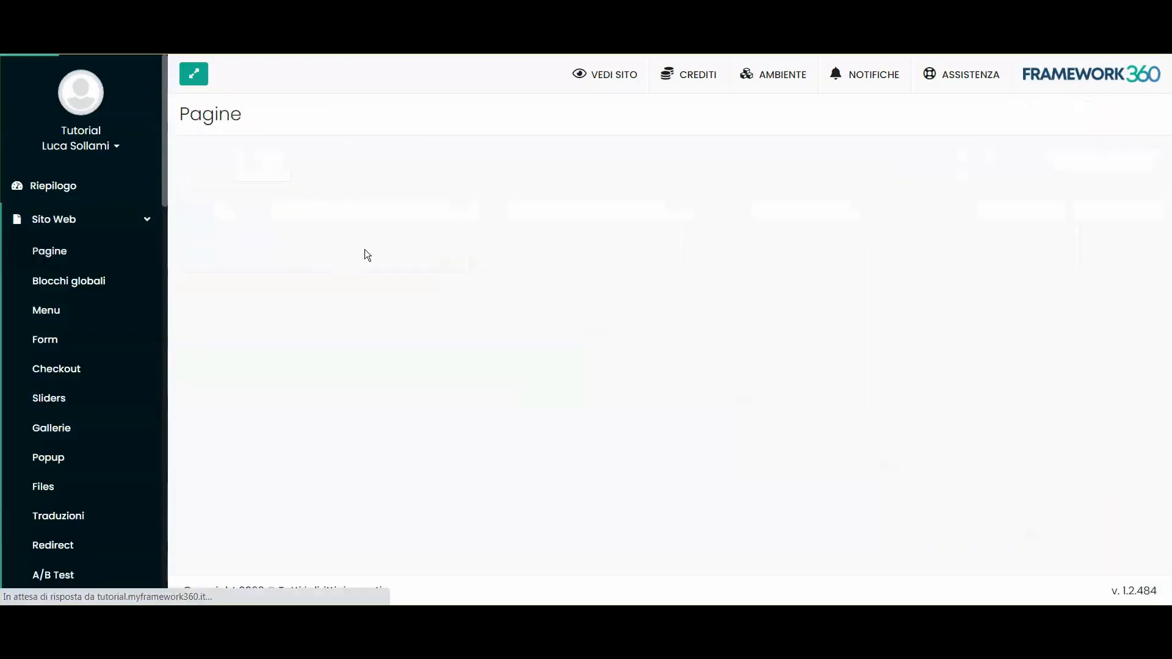
- Look over the Checkout page and review the Moduli generici checkbox and message in the GDPR preferences
click(321, 241)
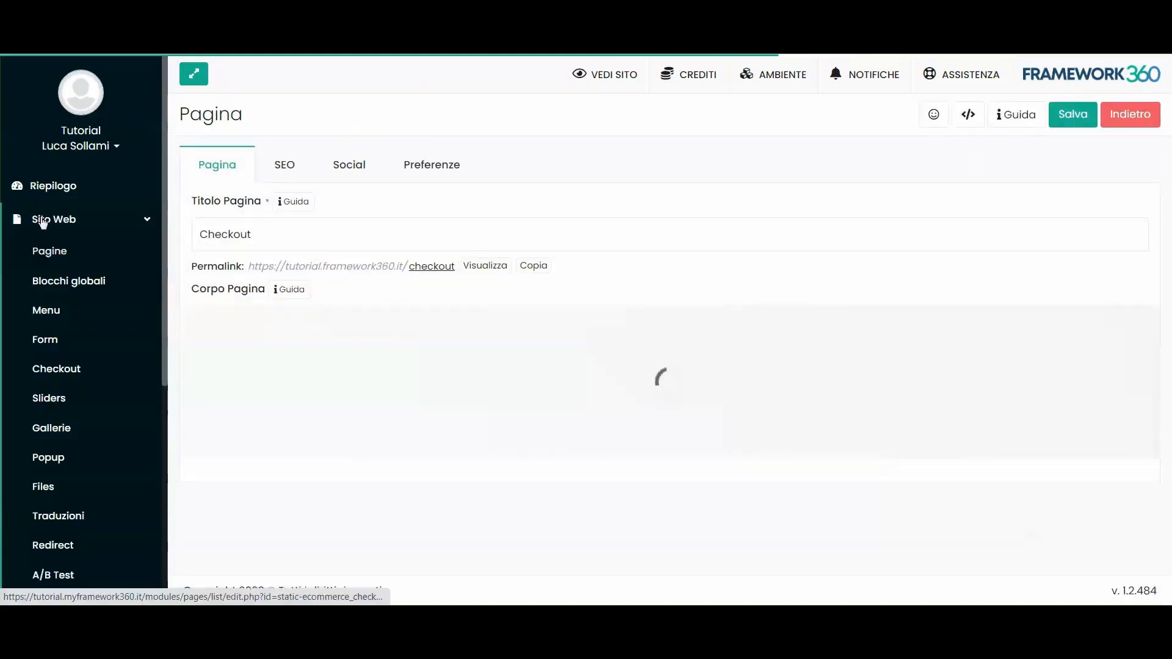
scroll(555, 369, down, 5)
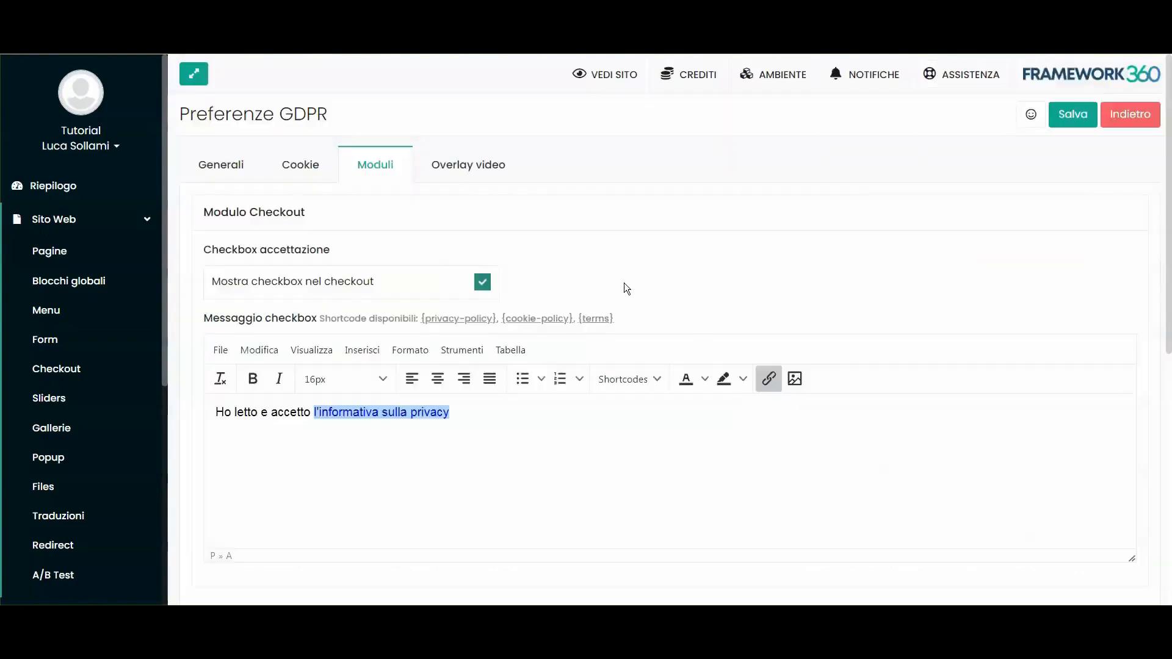
scroll(624, 293, down, 6)
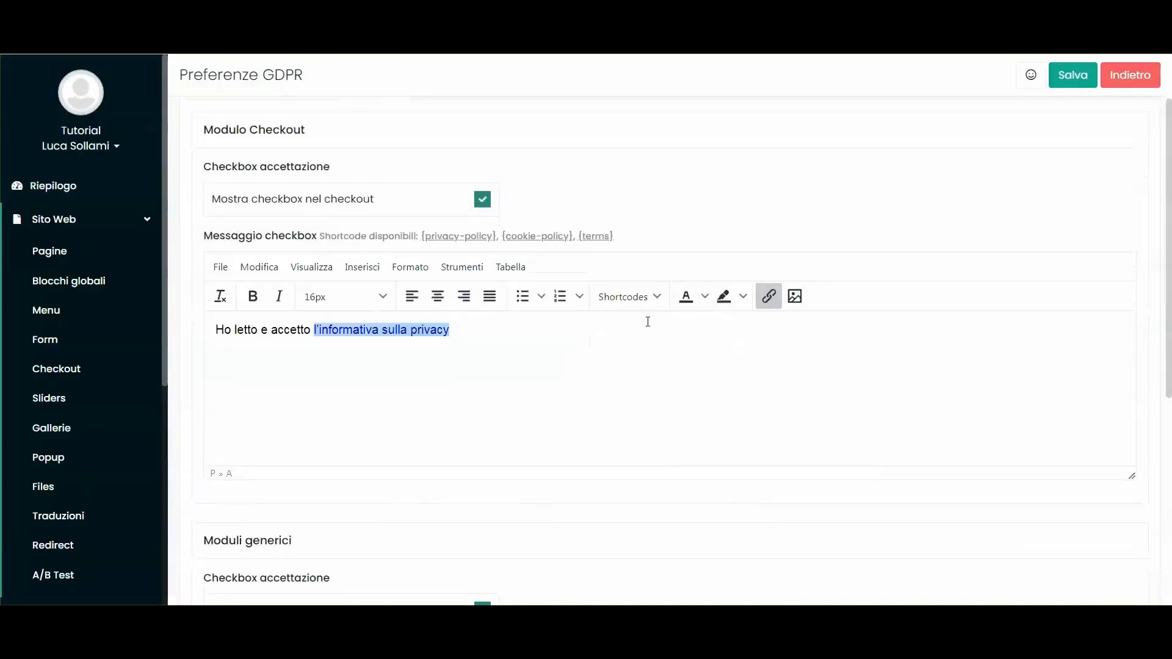
scroll(591, 314, down, 5)
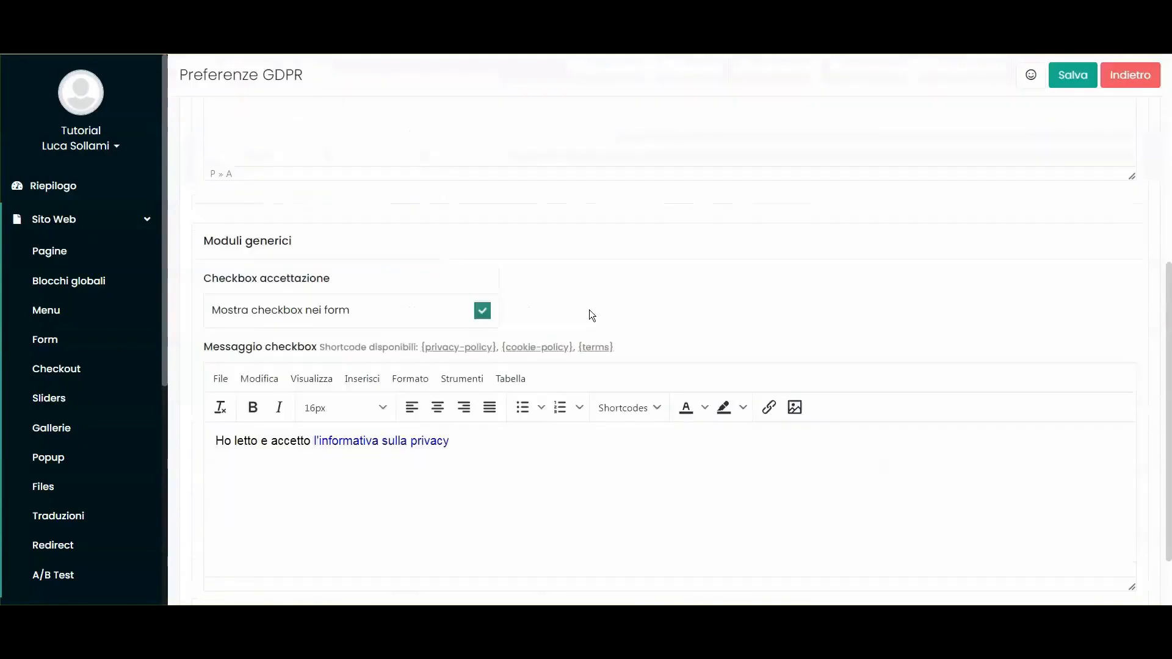
scroll(591, 314, down, 2)
scroll(569, 367, up, 7)
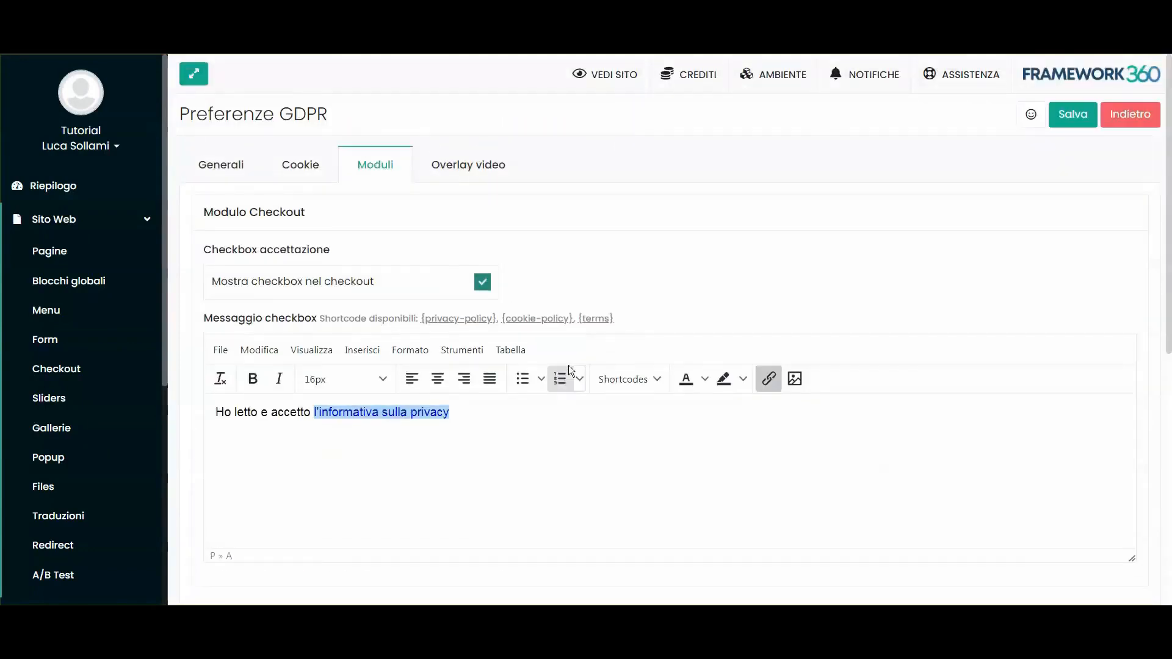
- Open the Overlay video section of the GDPR preferences and read its display option and Messaggio di blocco
click(463, 167)
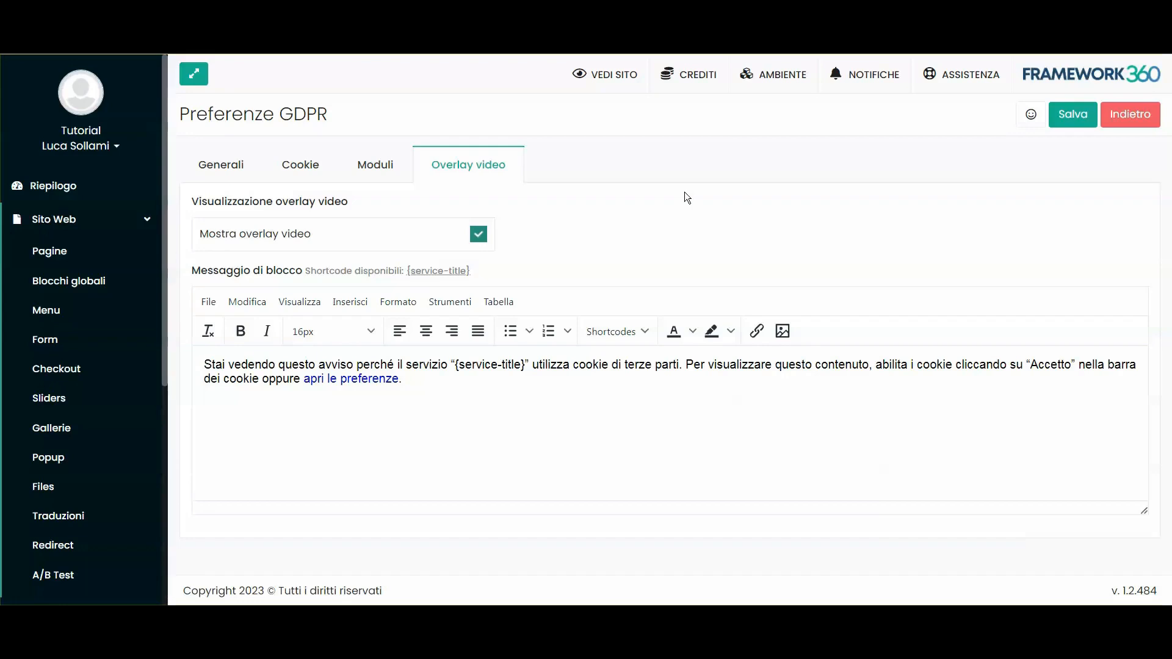
drag(193, 207, 349, 201)
click(349, 200)
drag(208, 365, 458, 356)
click(561, 355)
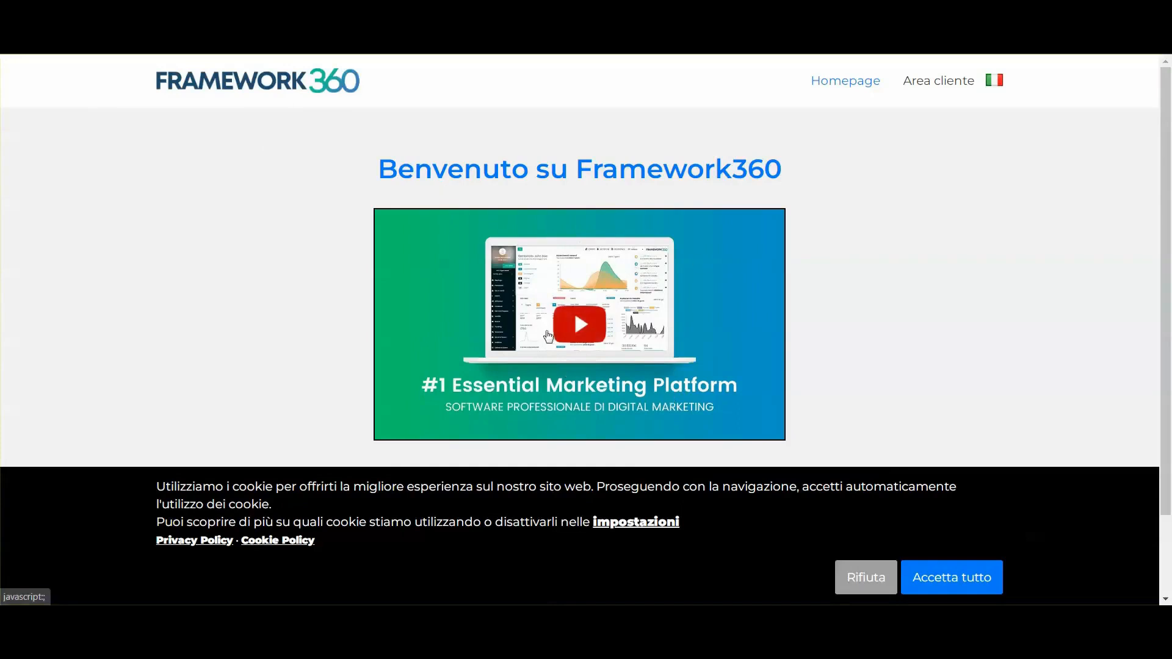
- Try to play the homepage video without accepting cookies and read the blocking notice and its service name
click(580, 327)
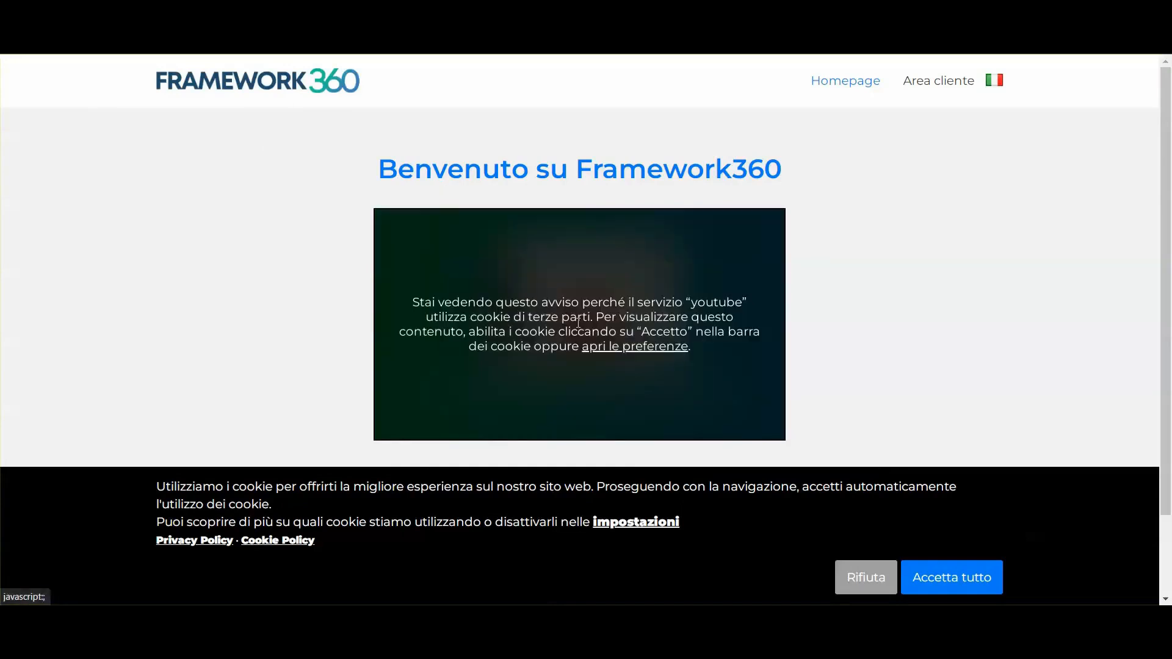
drag(422, 302, 385, 287)
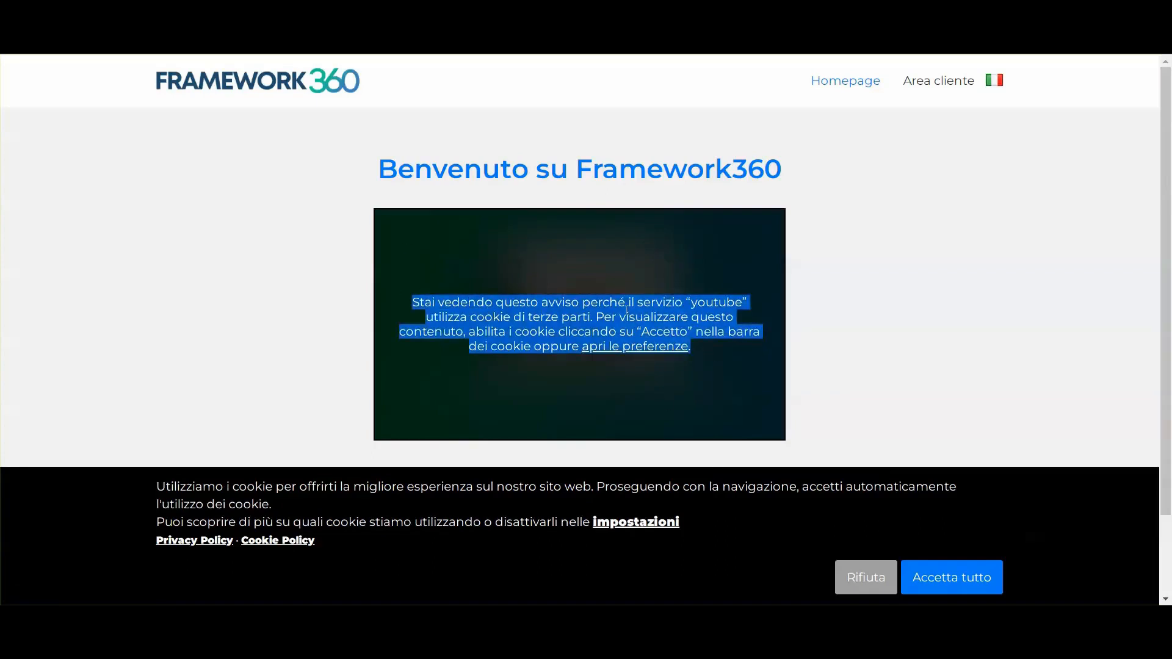
click(592, 280)
double_click(717, 303)
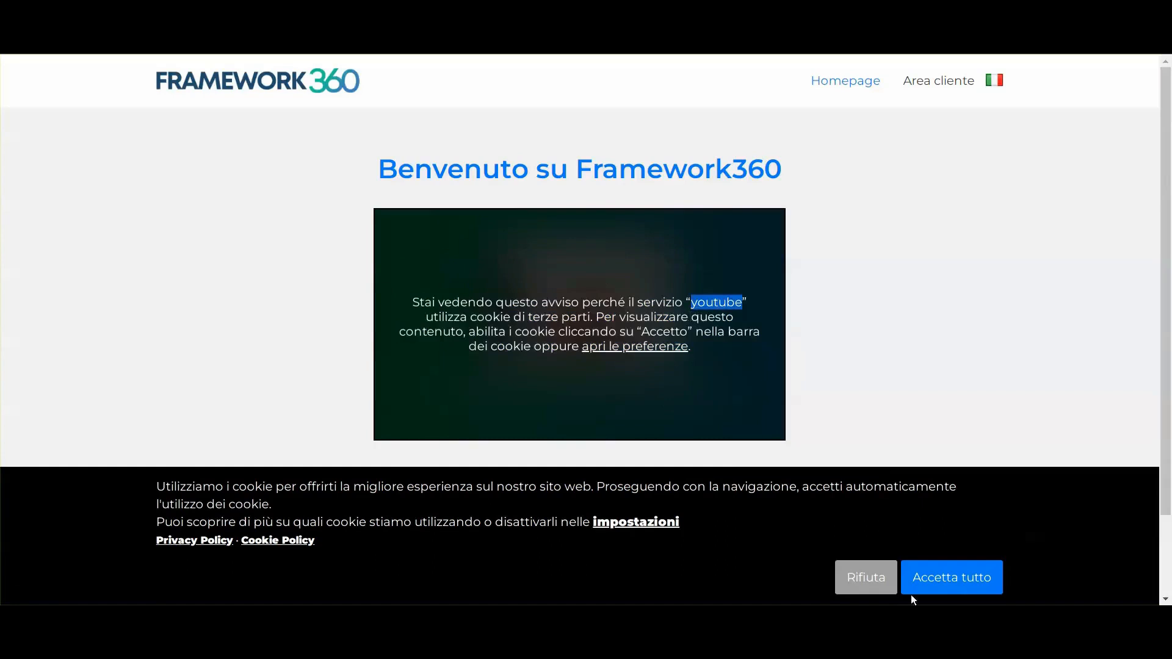
- Accept the cookies on the website and play the homepage video briefly
click(632, 354)
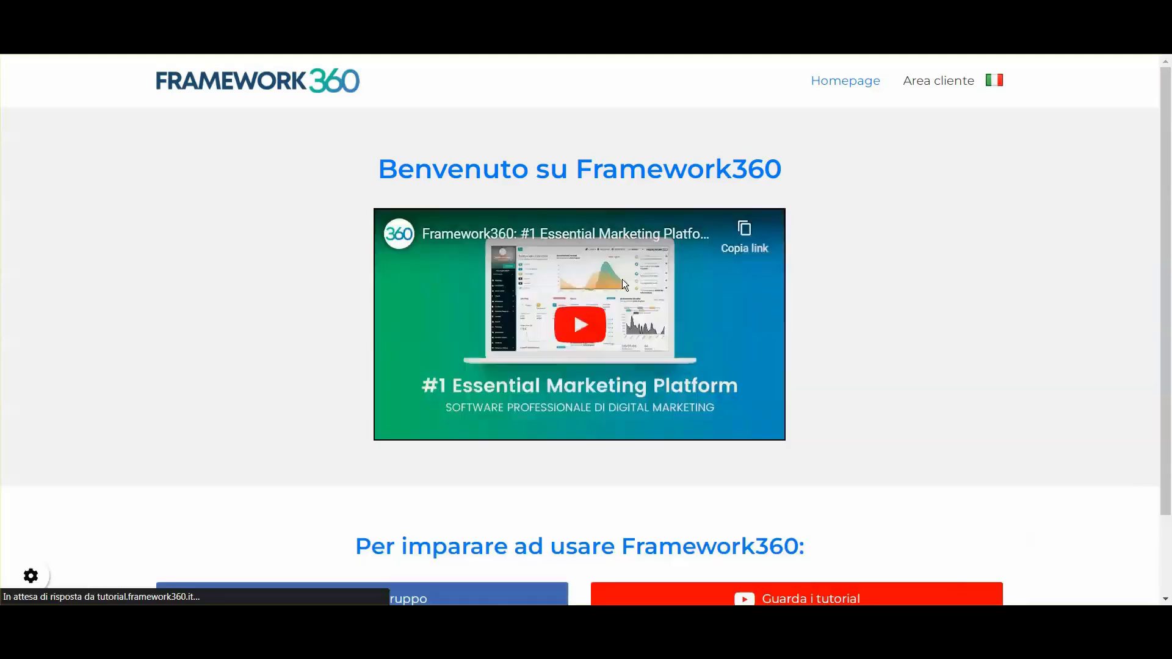
click(614, 287)
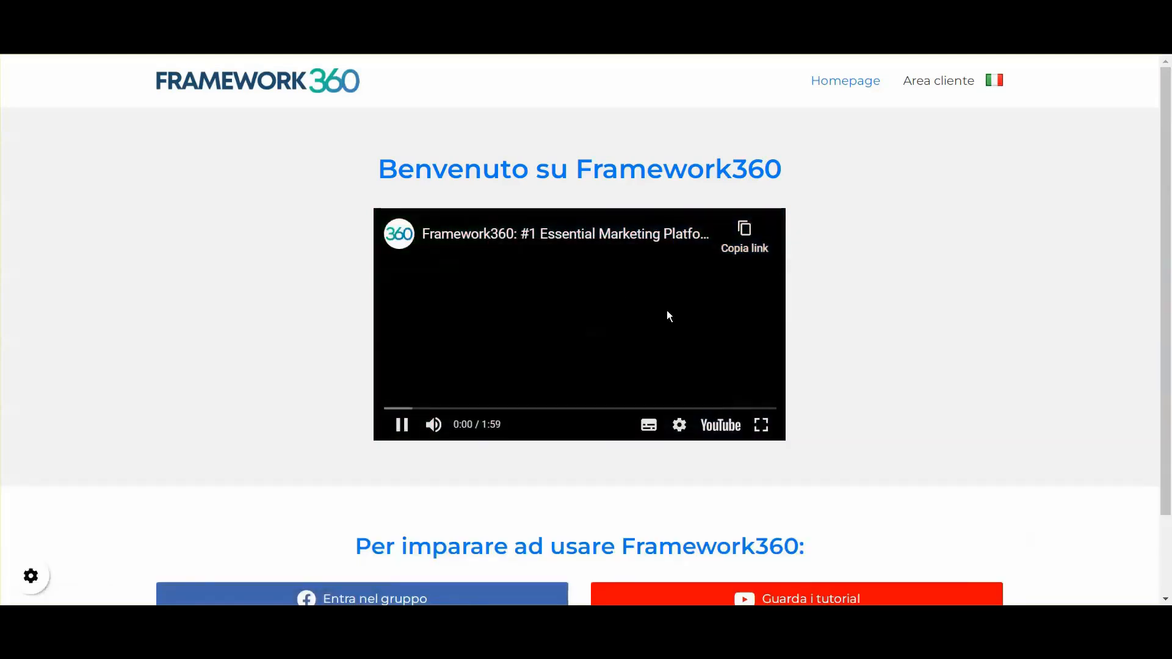
click(539, 364)
click(753, 299)
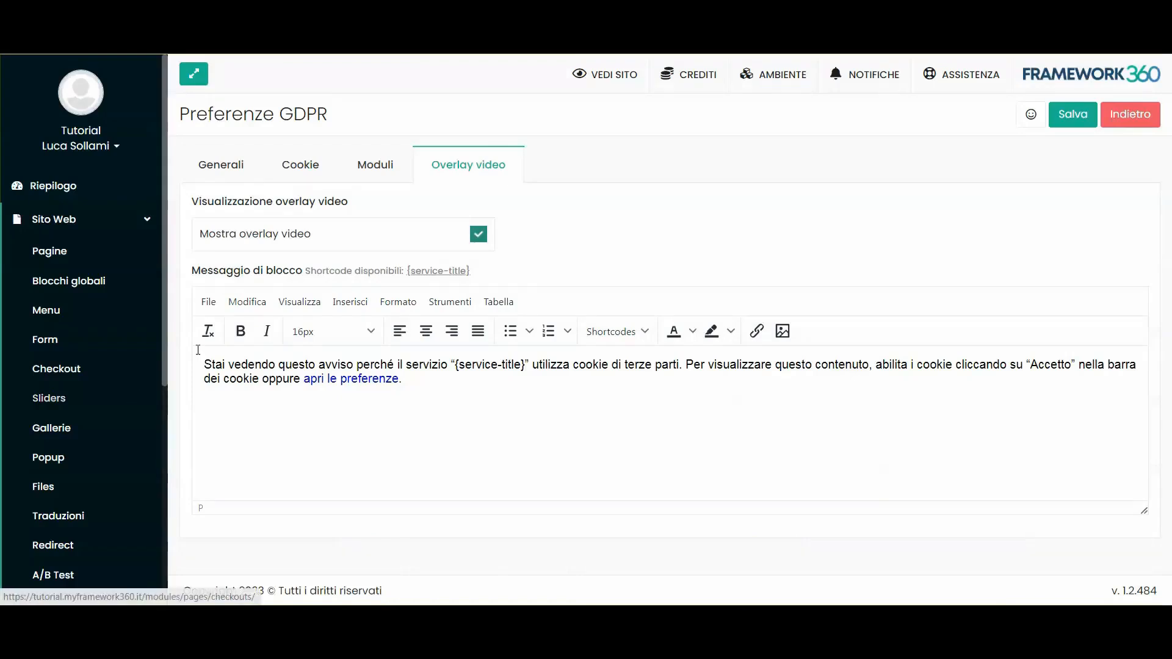
- Open Cronologia accettazioni of the GDPR plugin to examine the acceptance log
scroll(122, 550, down, 8)
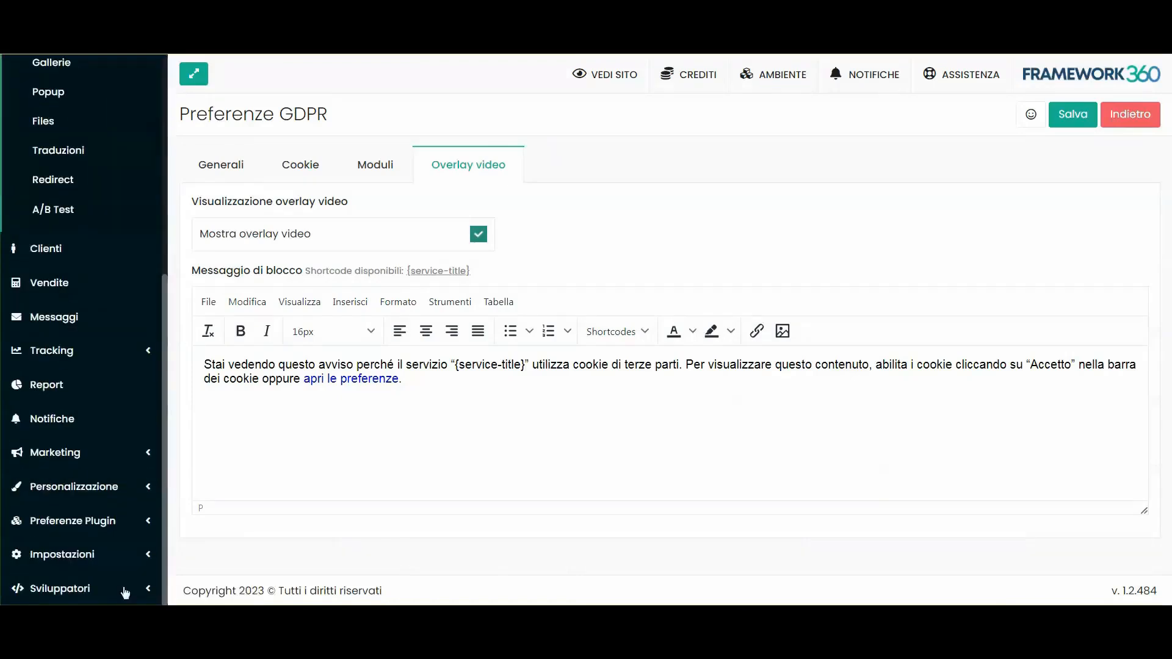
click(73, 525)
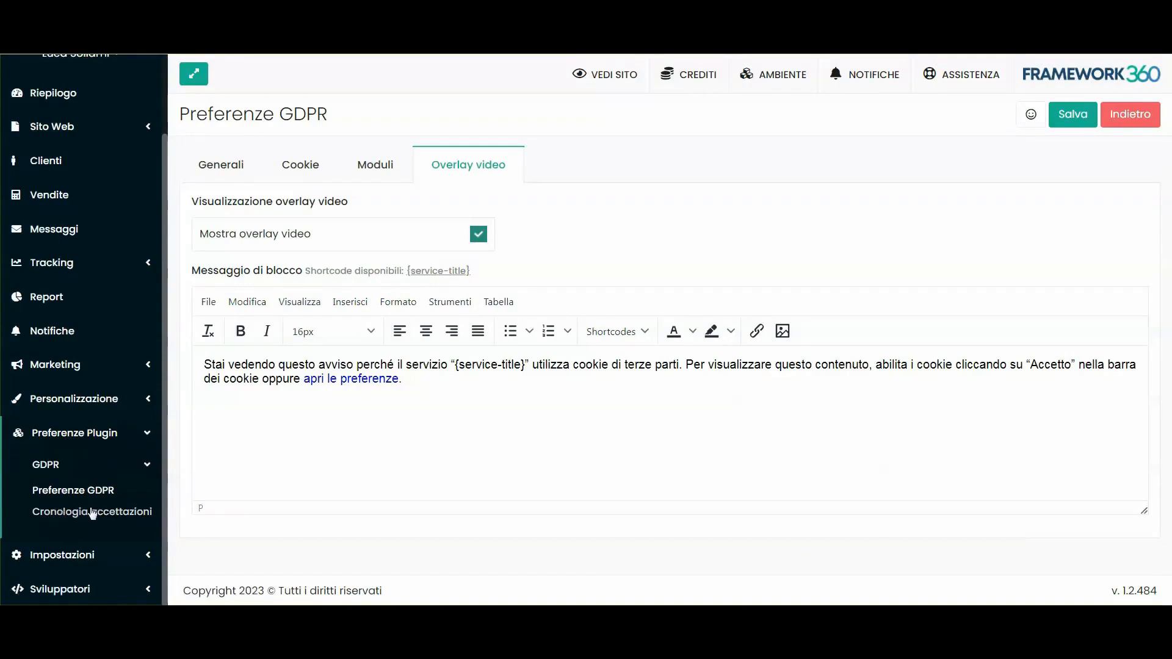
click(139, 515)
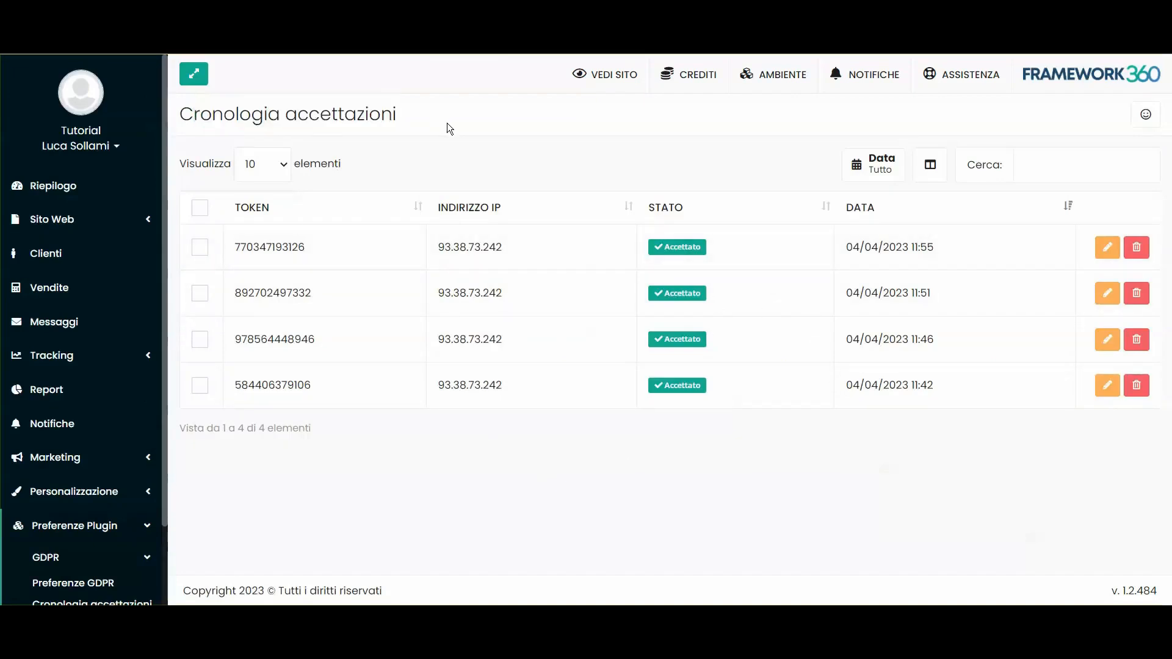
- Open the first customer's record, locate Data accettazione Privacy and visit Area cliente on the website
click(155, 238)
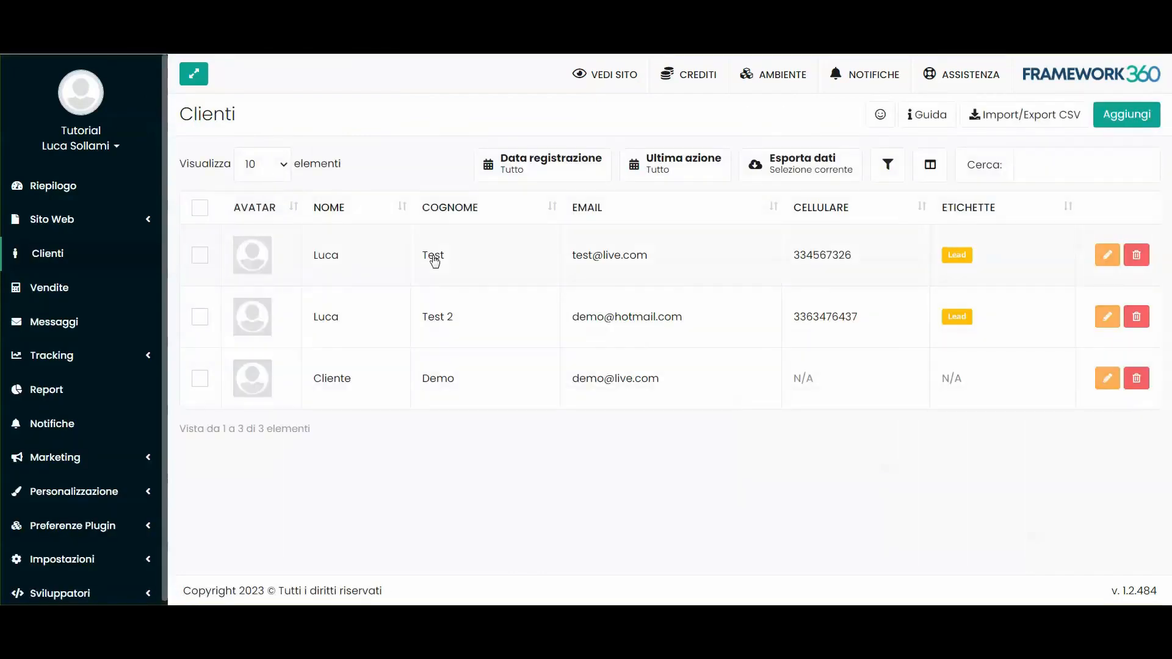
double_click(434, 259)
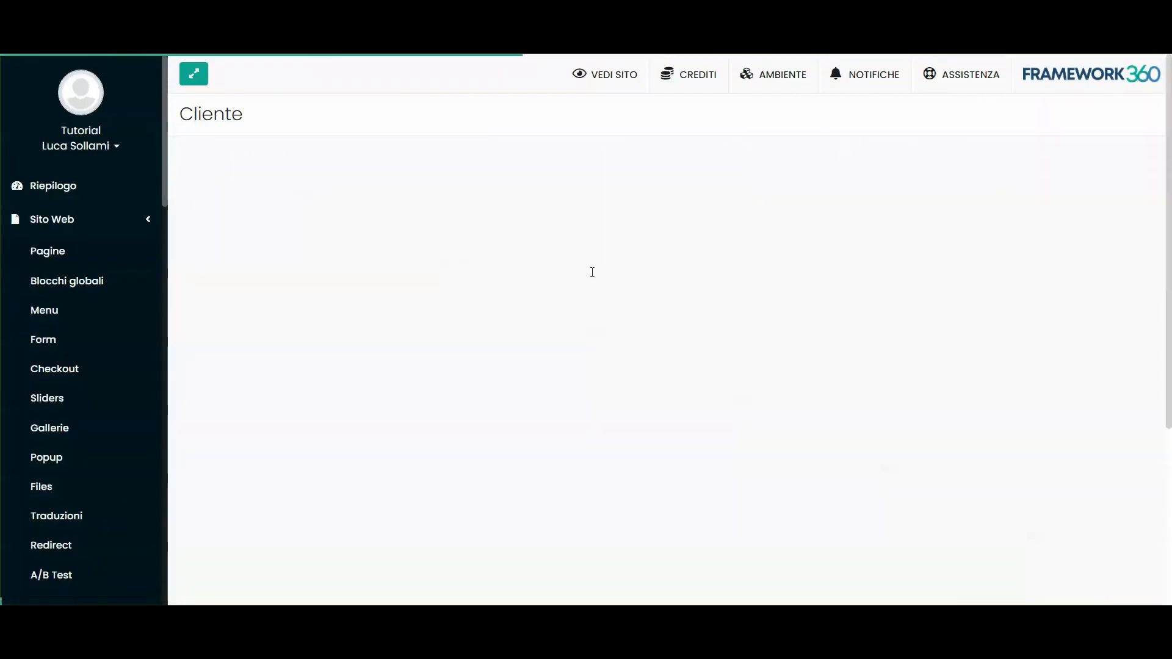
drag(927, 402, 1033, 427)
click(1033, 427)
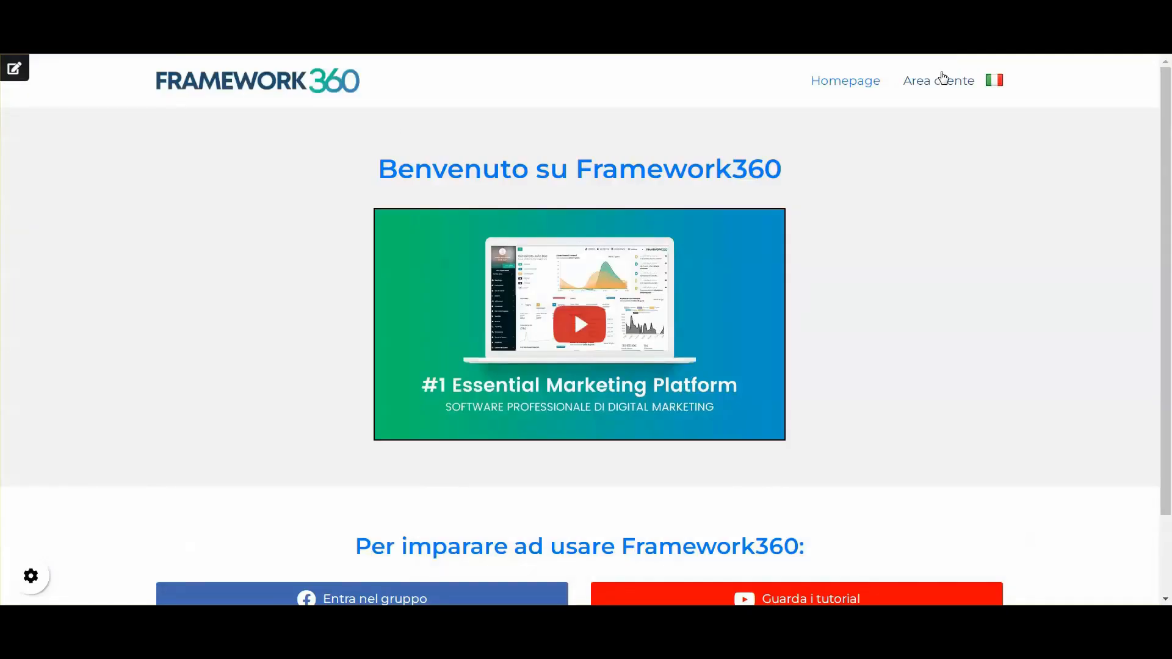
click(921, 84)
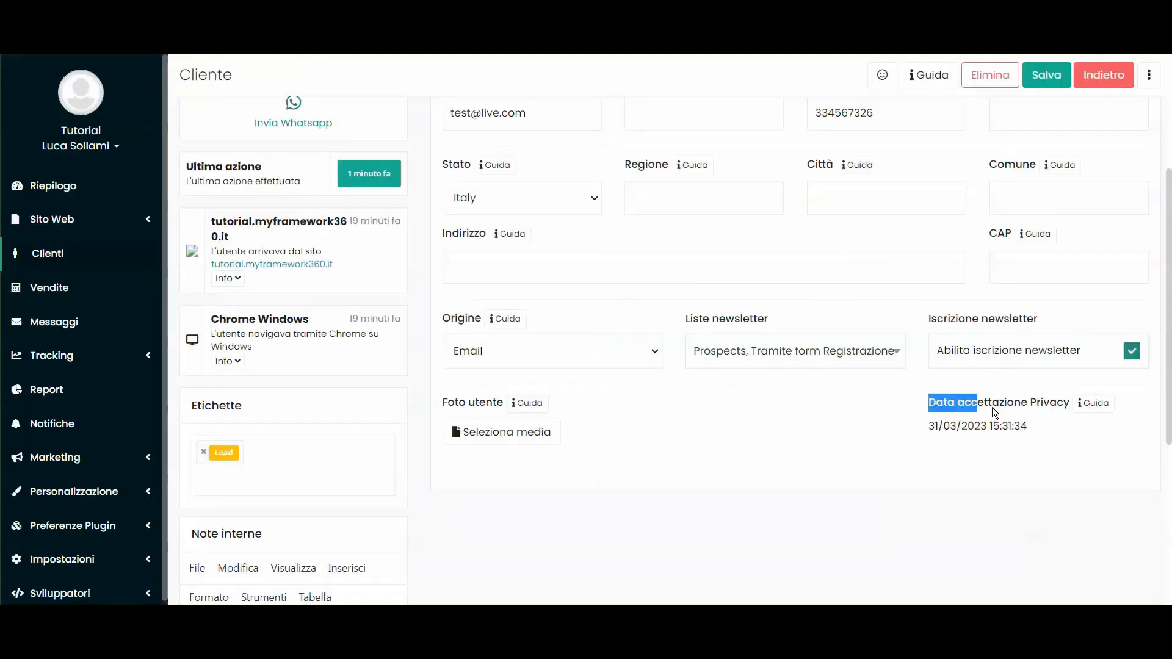
- Read the date and time under Data accettazione Privacy in the customer record
drag(993, 411, 1031, 427)
click(1031, 428)
triple_click(1010, 427)
click(1002, 490)
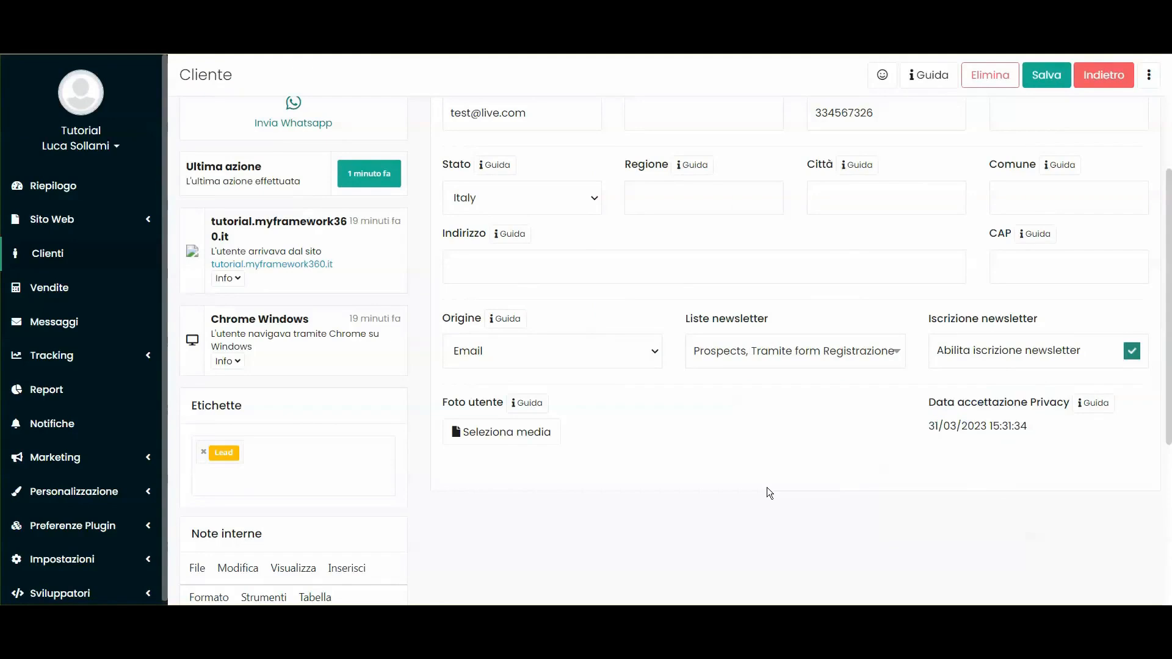
scroll(767, 487, up, 4)
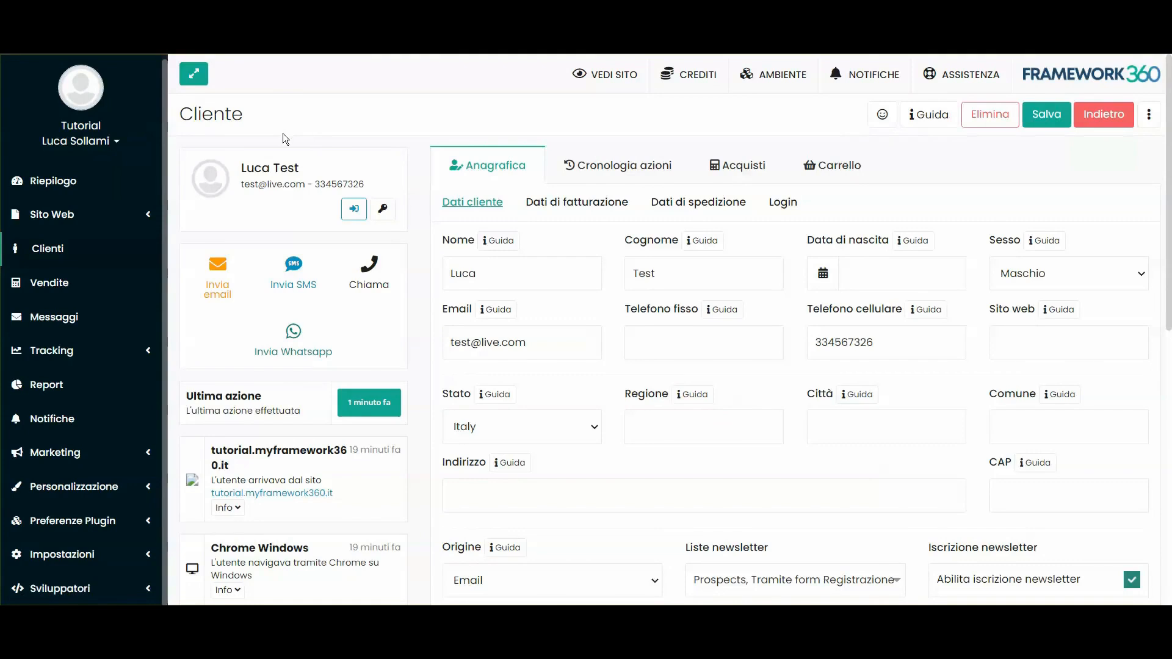
- Open the website's Pagine list and look through the pages and their types
click(49, 218)
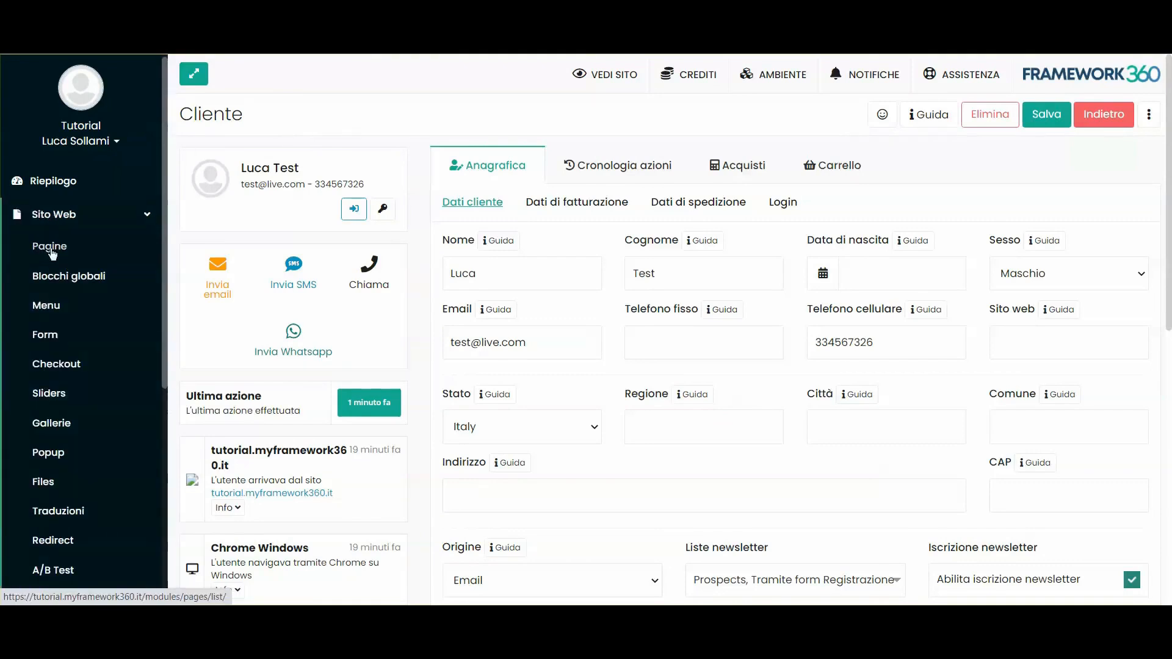
click(50, 246)
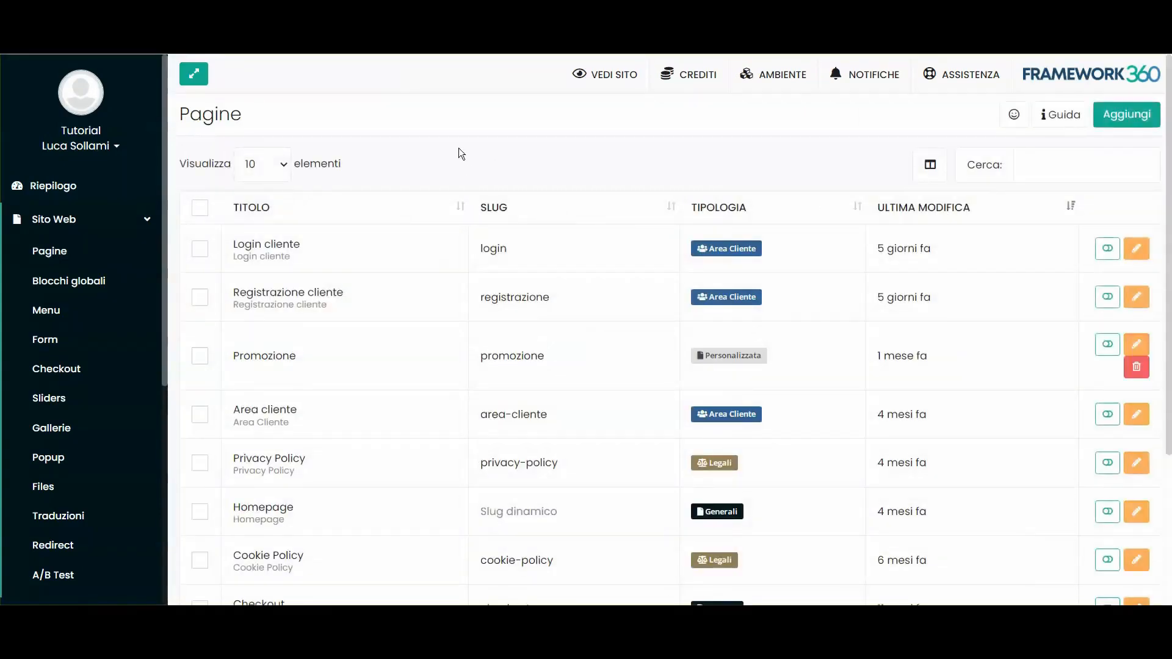
scroll(497, 293, down, 4)
scroll(531, 519, up, 3)
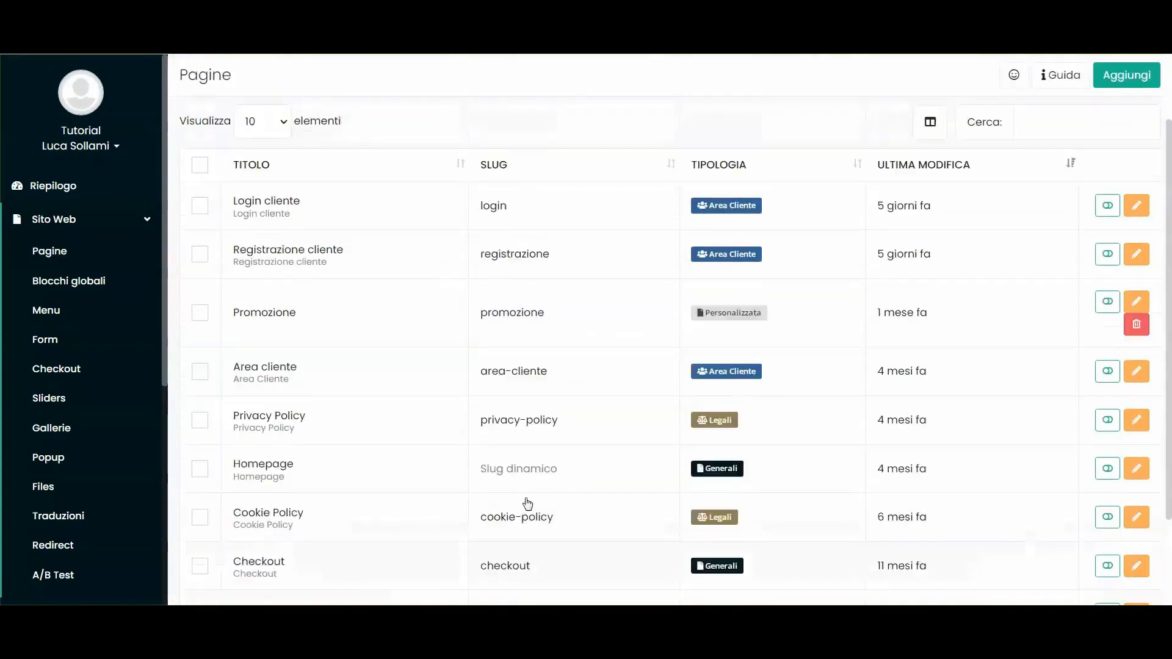
scroll(528, 503, up, 1)
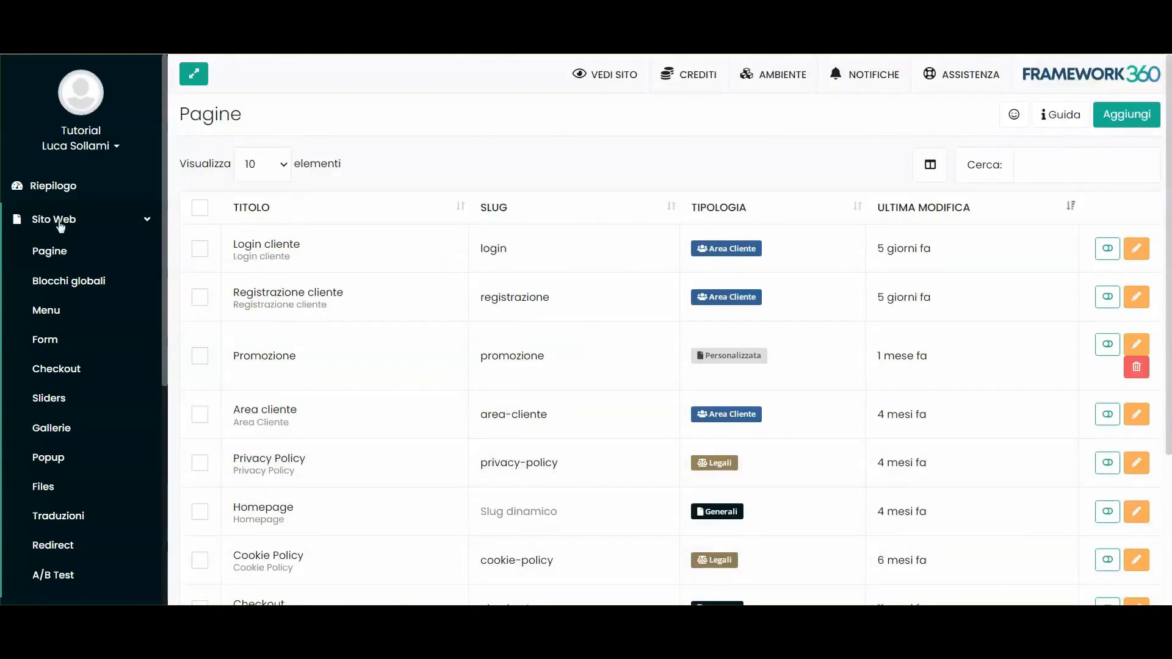
- Filter the page list by "cook" and by "priva" to examine the types of the matching legal pages
click(1035, 172)
text(cook)
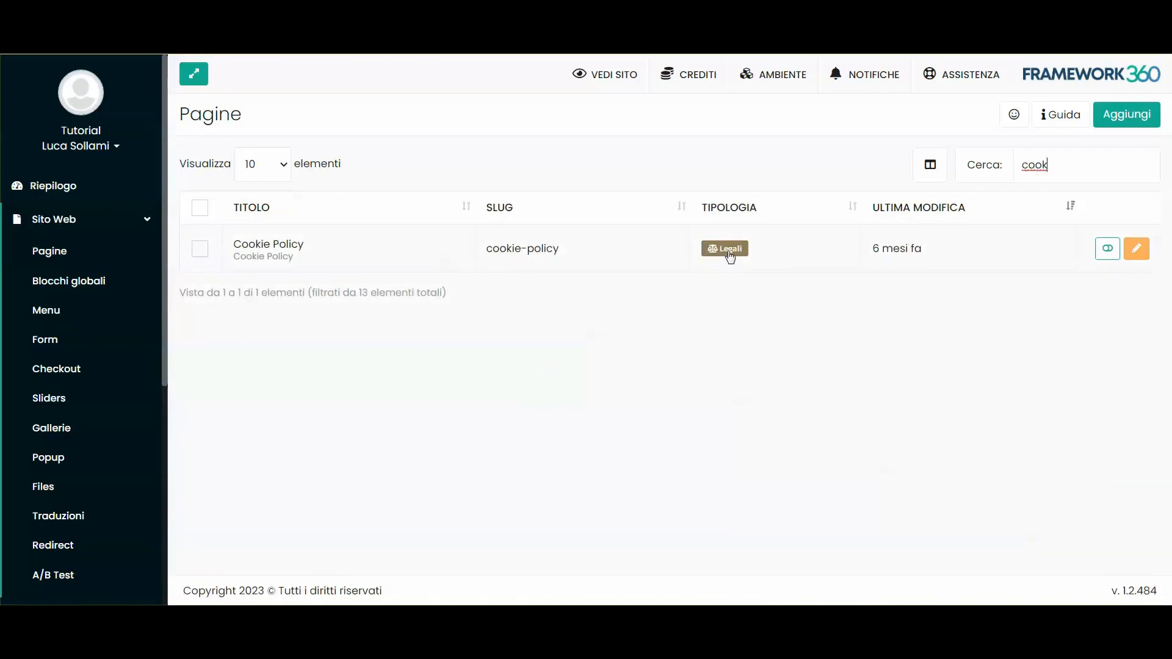
double_click(1072, 170)
text(priva)
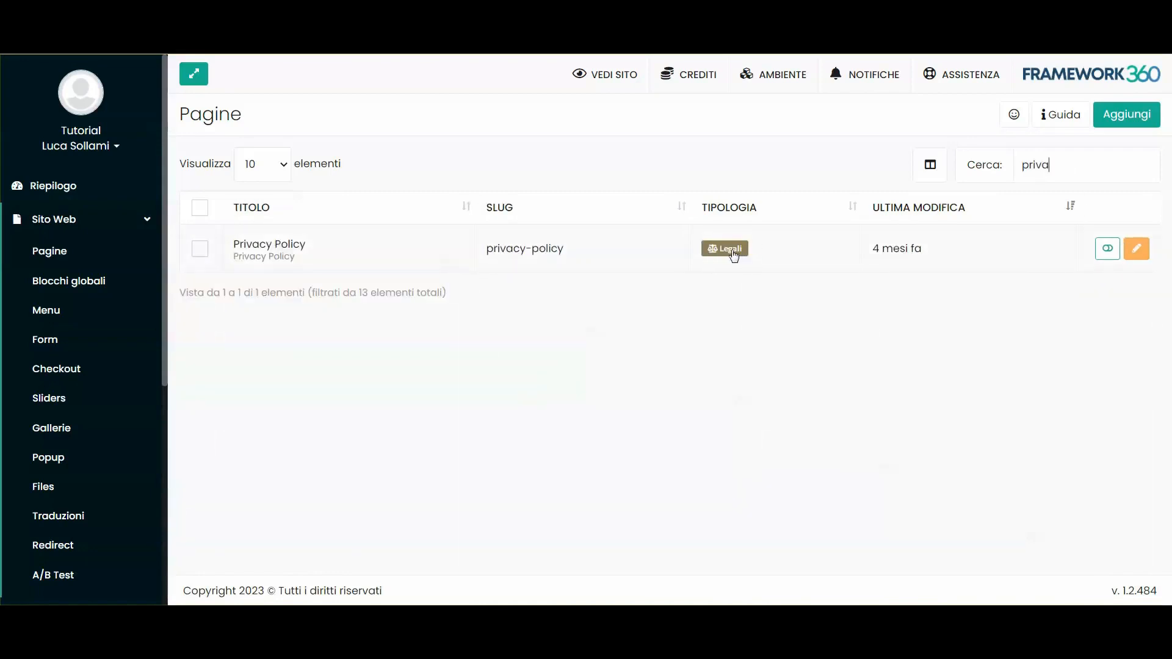
- Open the Privacy Policy page, read through its full text and return to the page list
double_click(1056, 174)
click(338, 251)
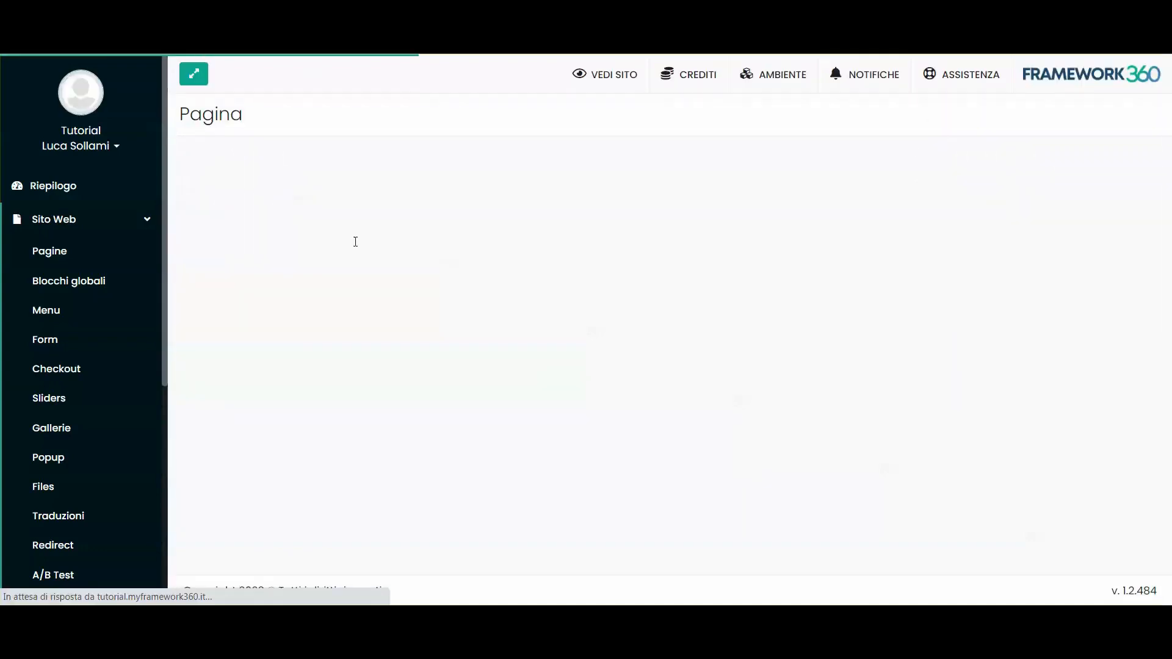
scroll(483, 232, down, 15)
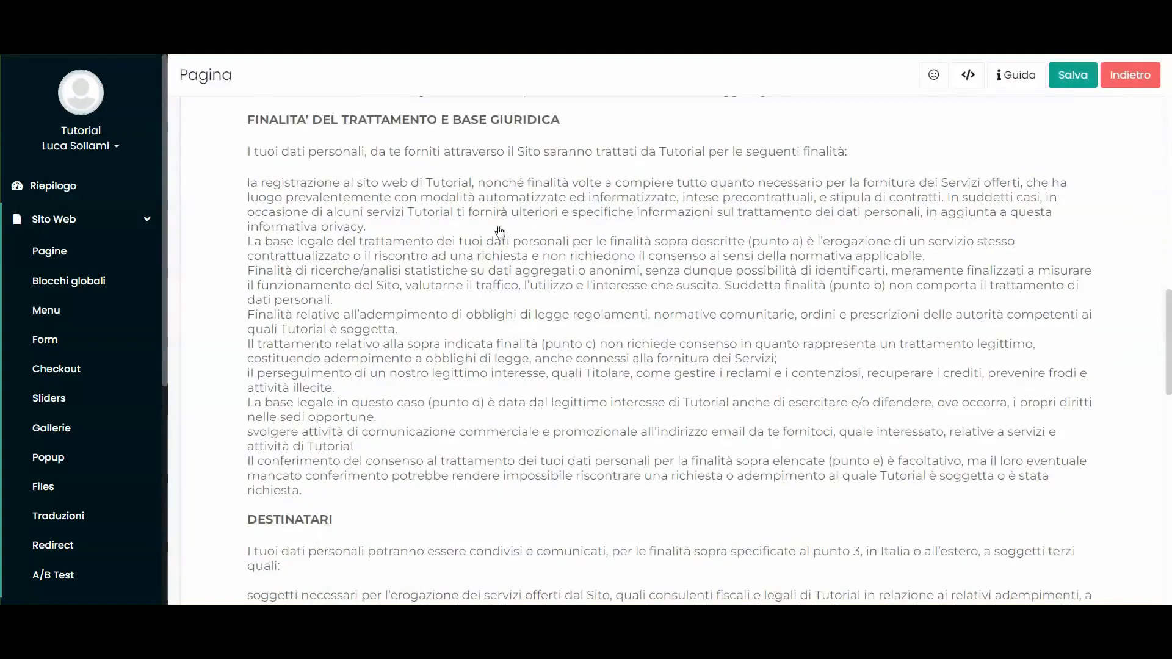
scroll(507, 256, down, 10)
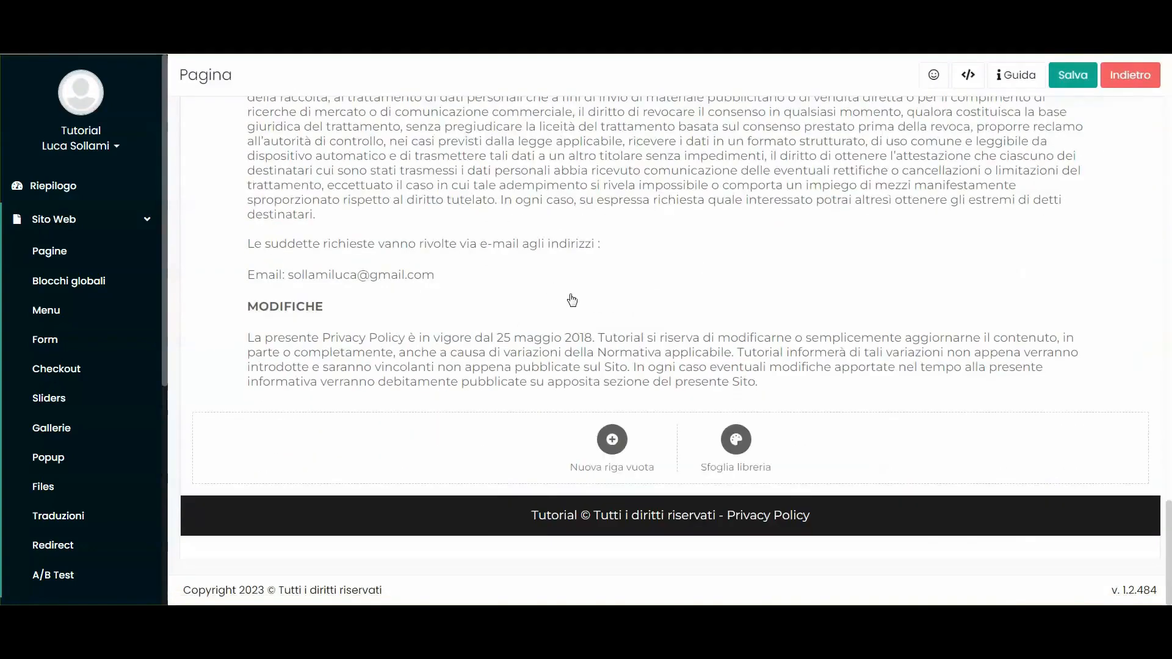
scroll(454, 298, up, 15)
scroll(455, 299, up, 15)
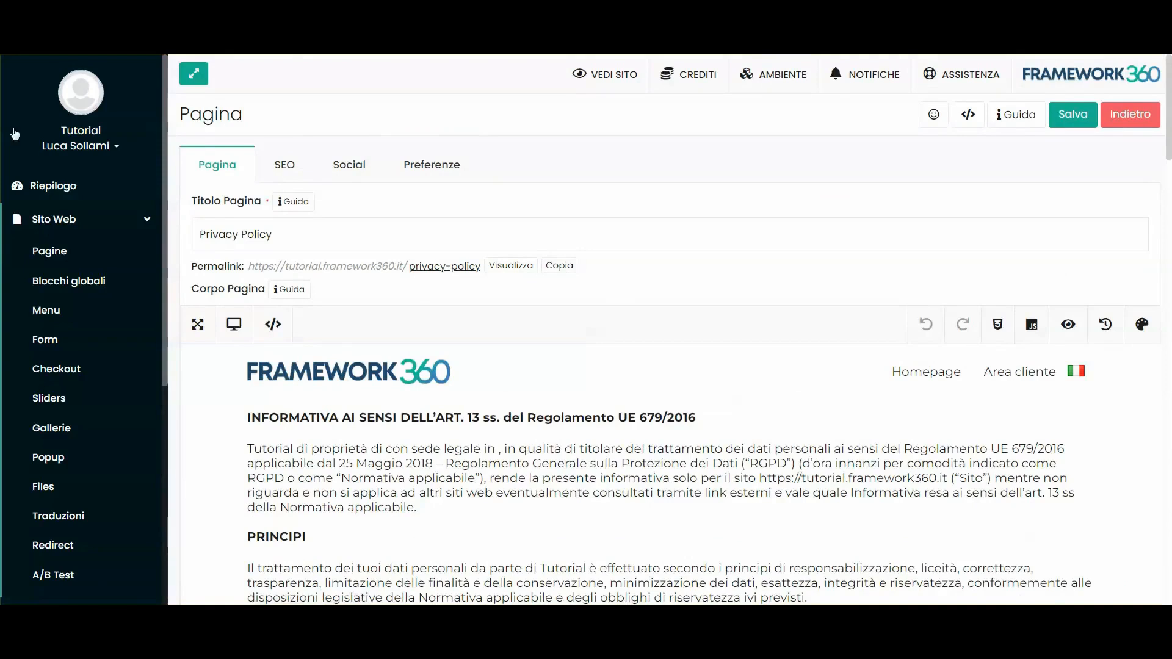
click(1130, 114)
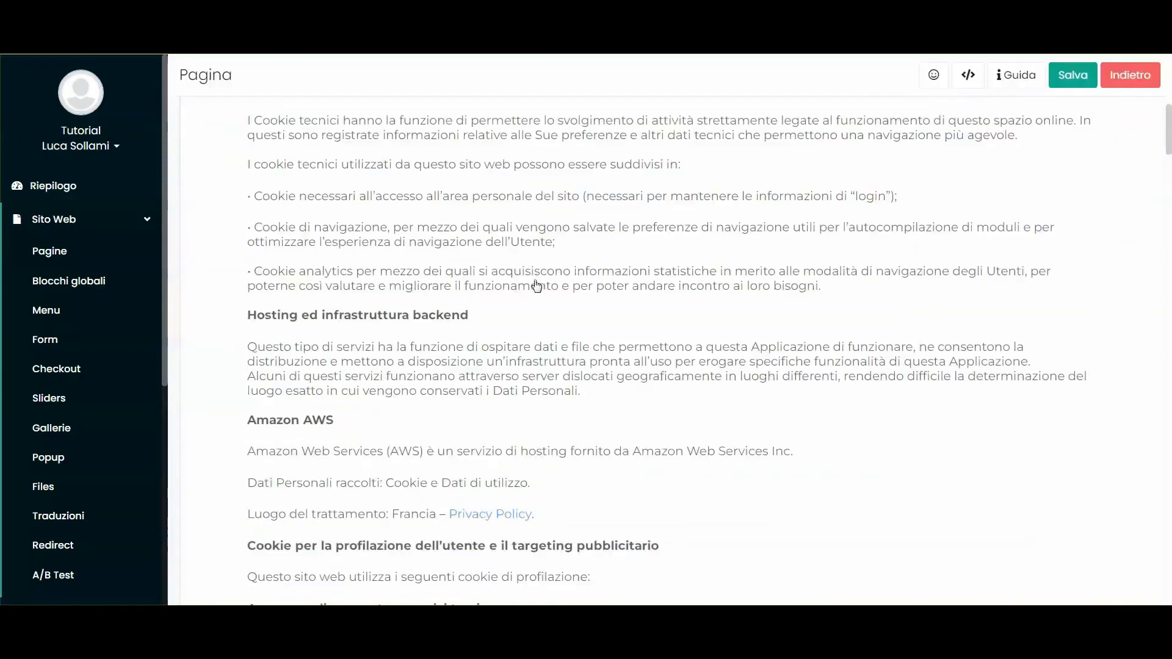
- Look through the Cookie Policy page's profiling cookie sections and open its text block in the editor
scroll(536, 286, down, 5)
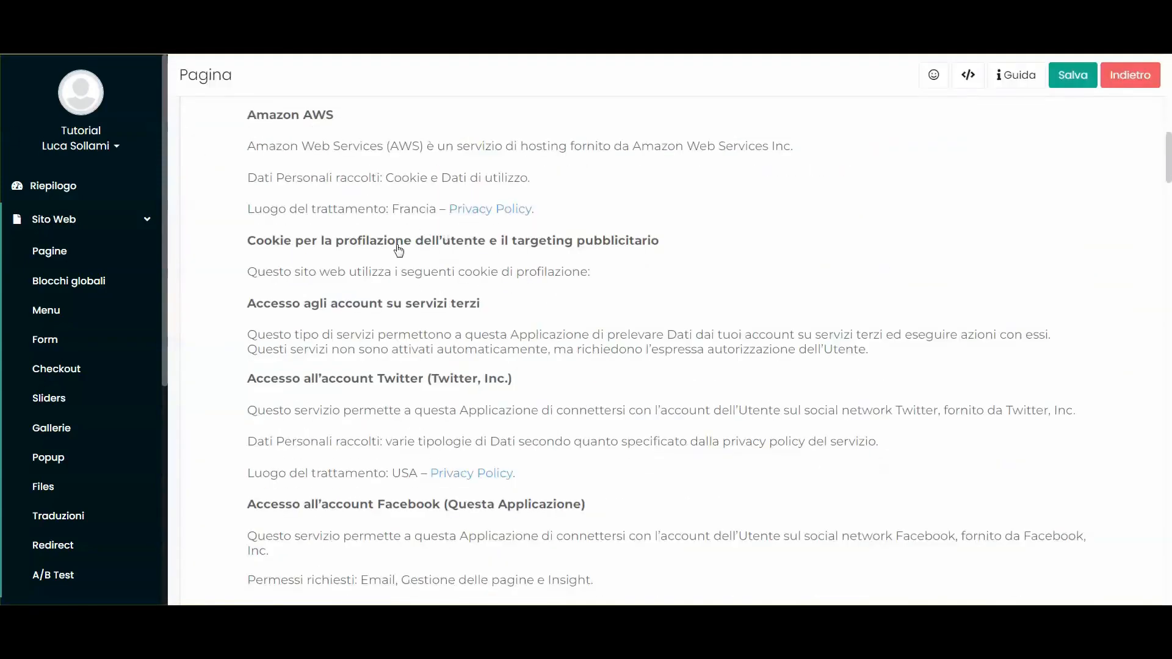
click(612, 349)
click(621, 272)
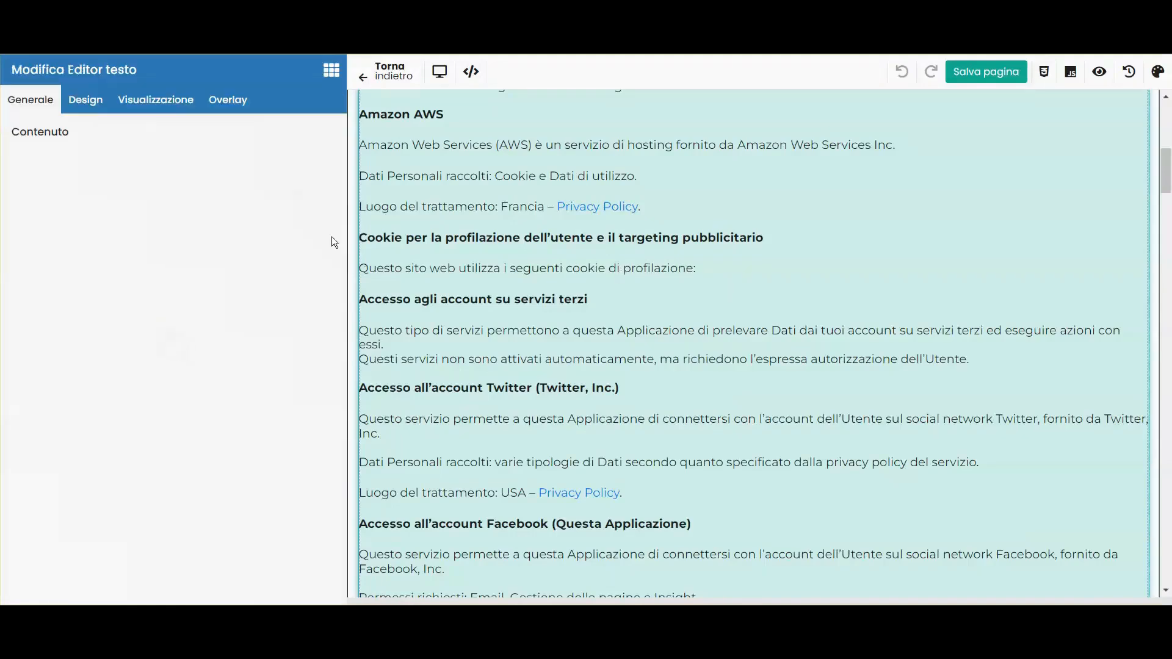
- Look through the Cookie Policy text on technical cookies, Amazon AWS hosting, Twitter and Facebook account access, and the newsletter
scroll(642, 307, down, 6)
scroll(643, 307, up, 7)
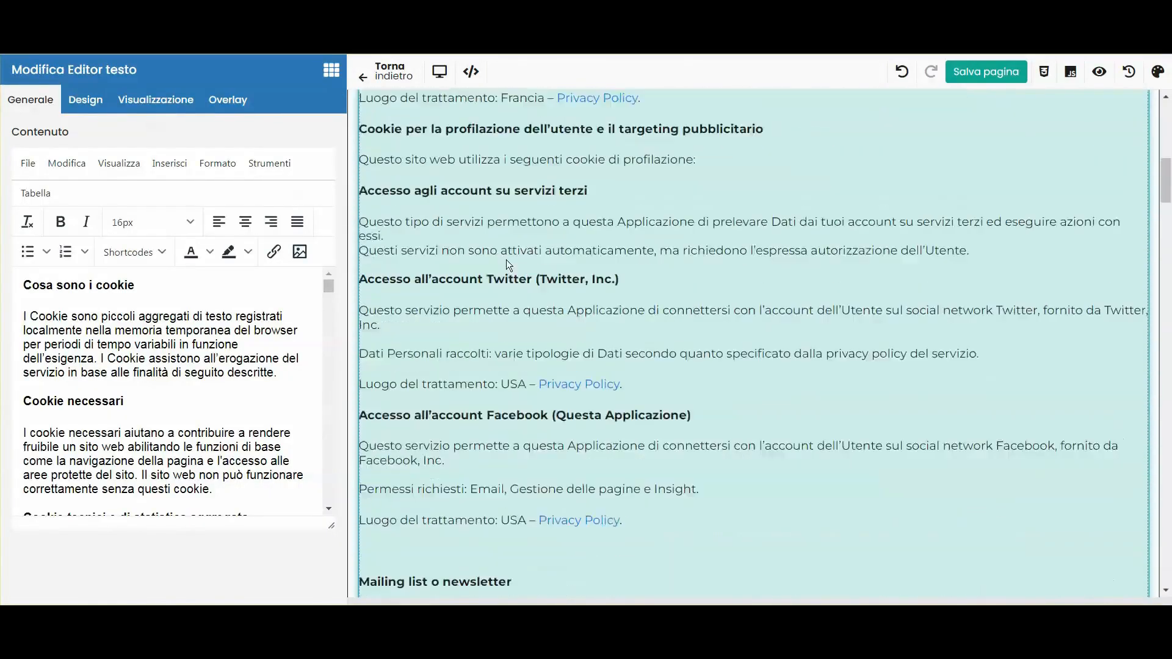
scroll(688, 350, up, 4)
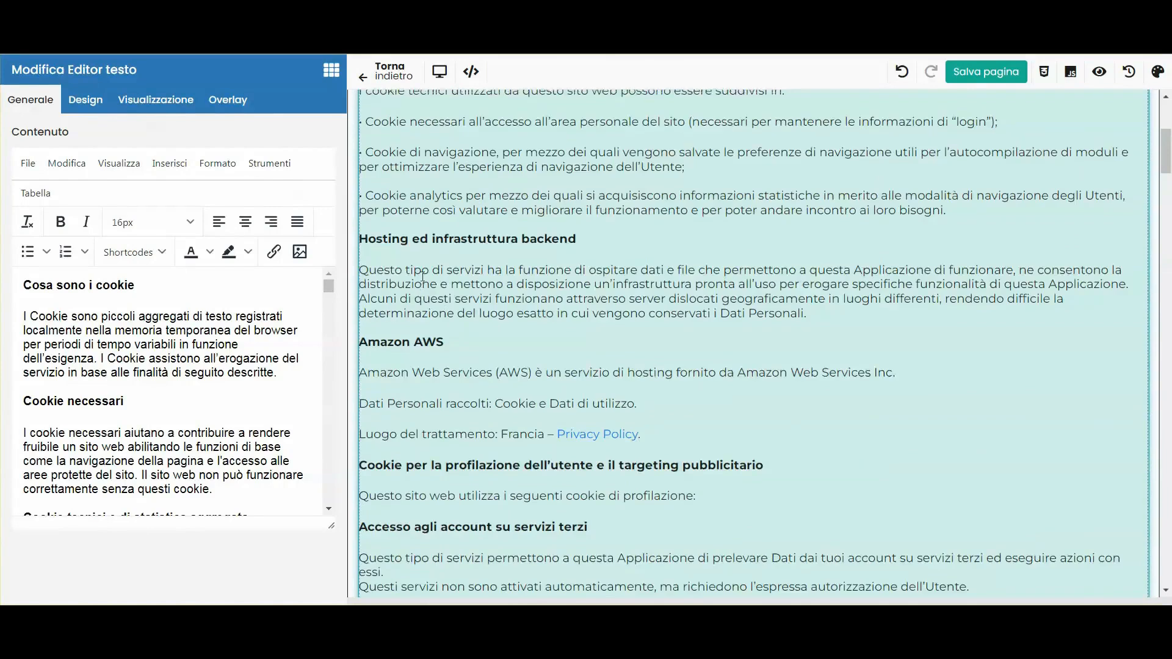
scroll(427, 309, down, 5)
scroll(395, 314, up, 5)
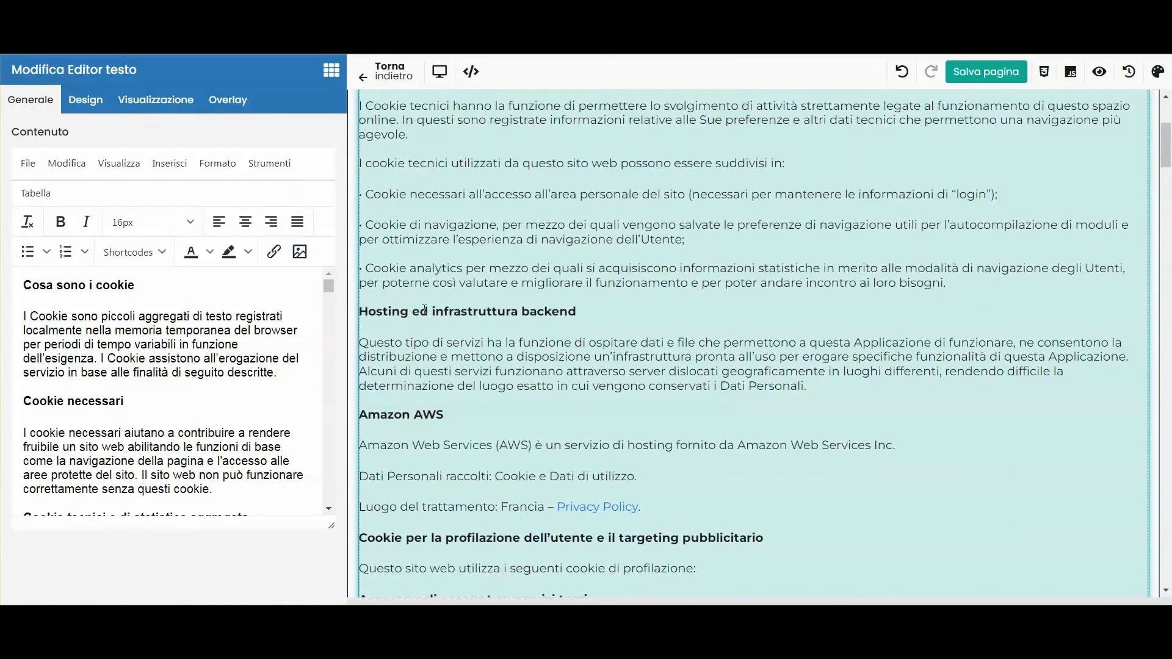
scroll(425, 310, down, 8)
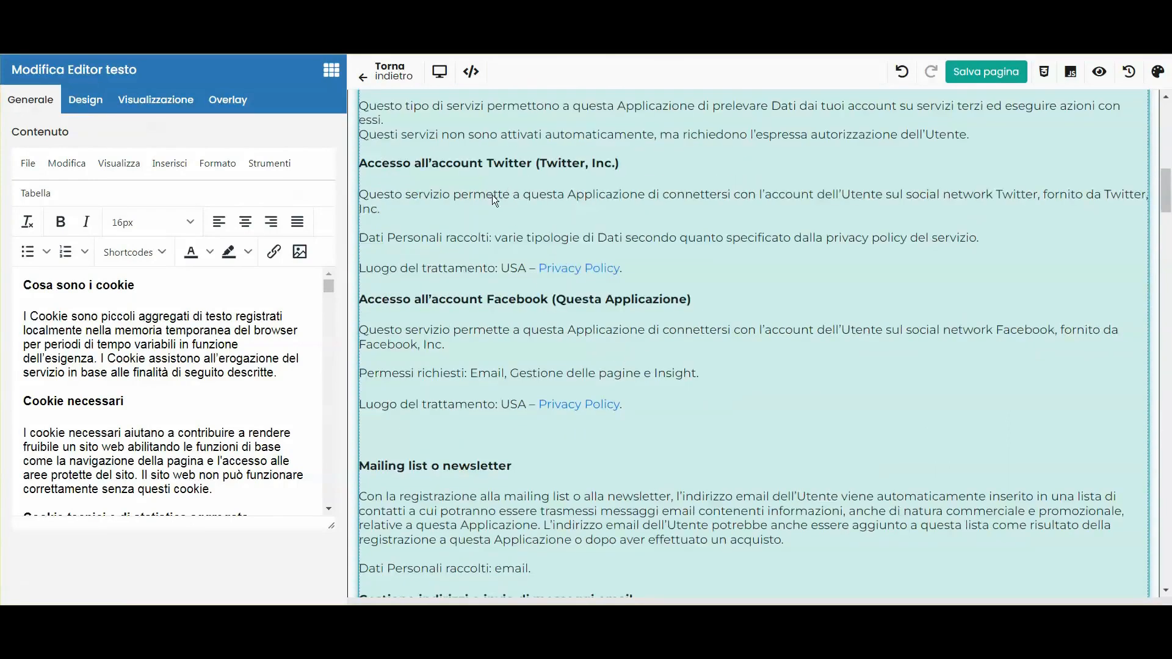
scroll(510, 305, down, 18)
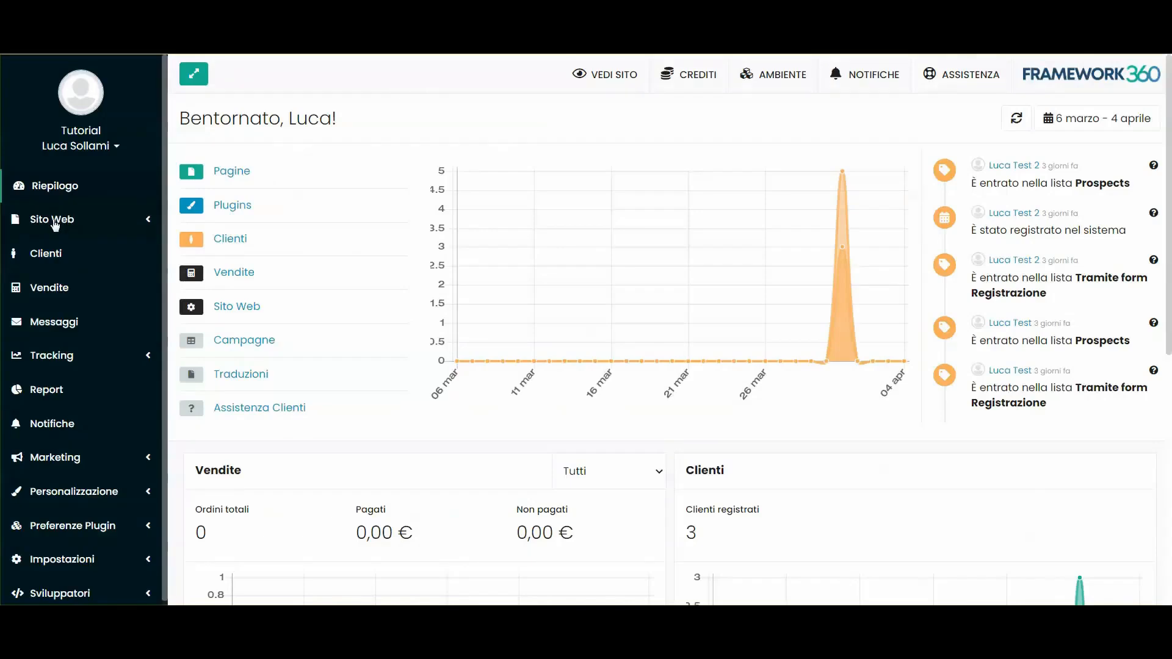
- Open the Footer block from the website's Blocchi globali and choose Footer as its Tipologia
click(54, 222)
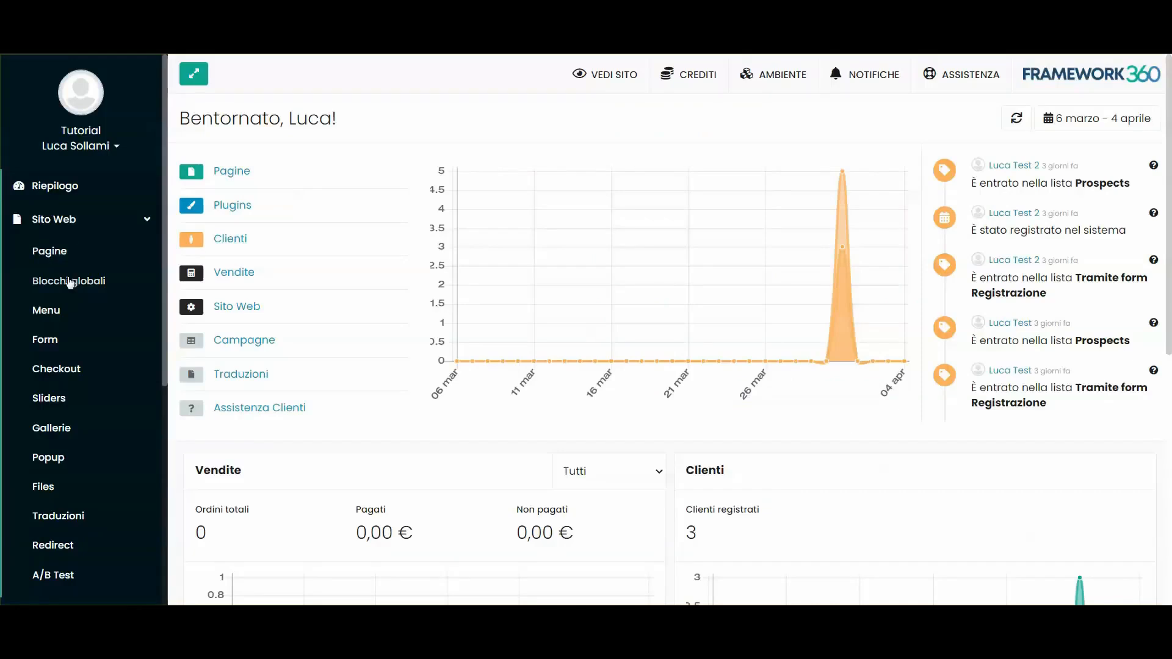
click(56, 287)
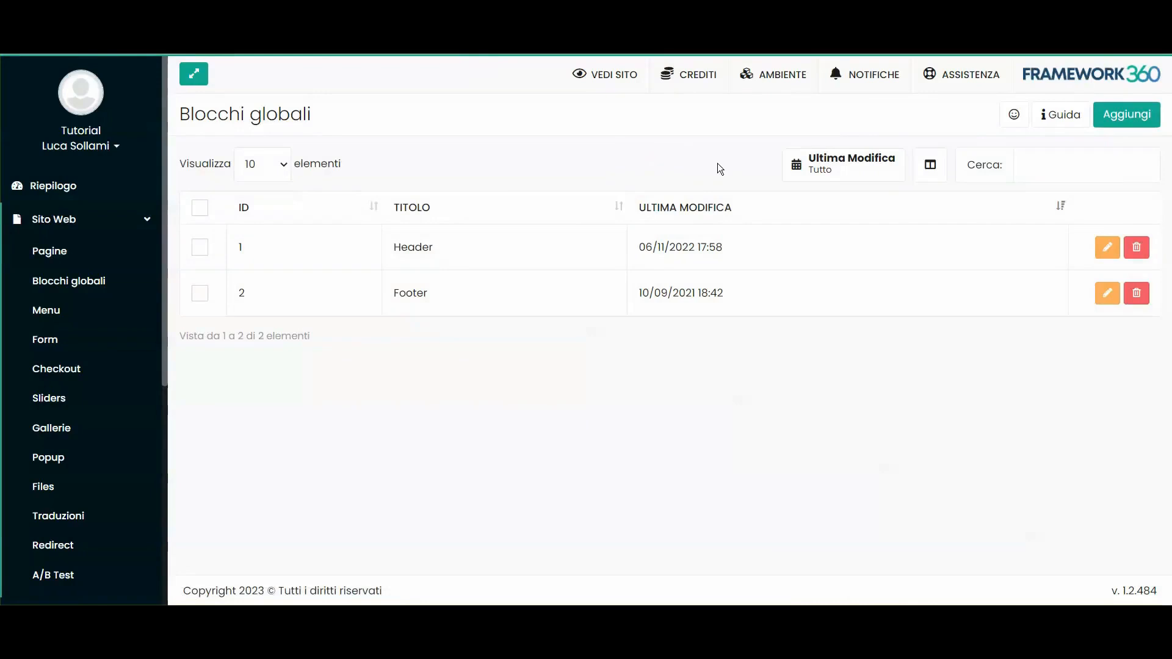
double_click(449, 301)
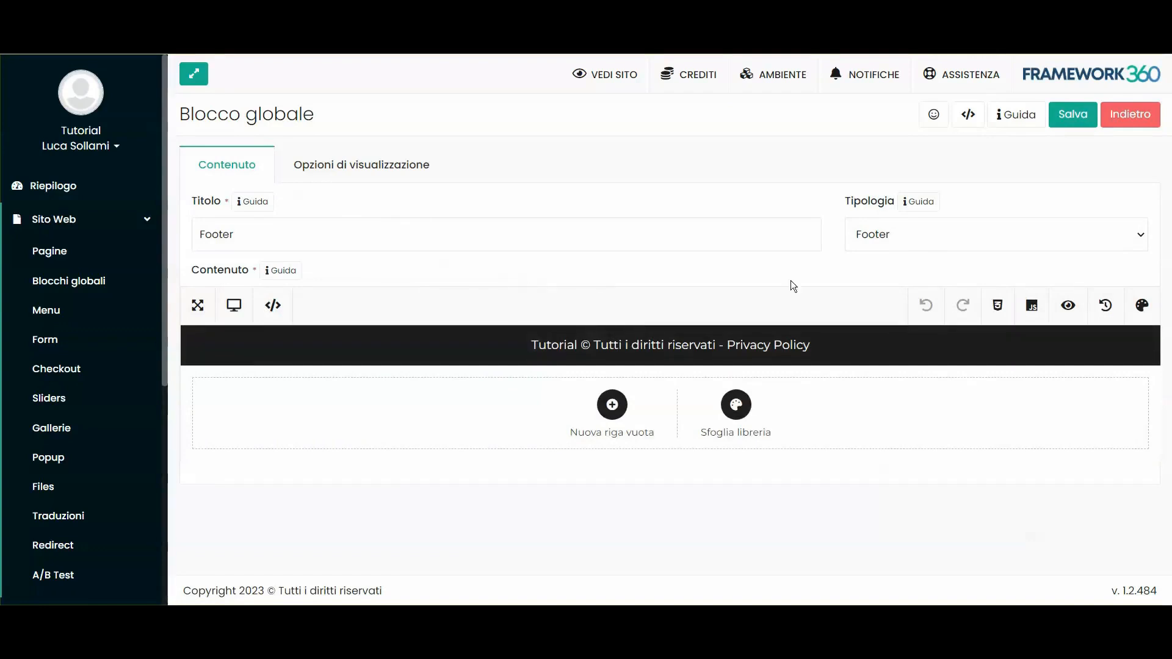
click(871, 230)
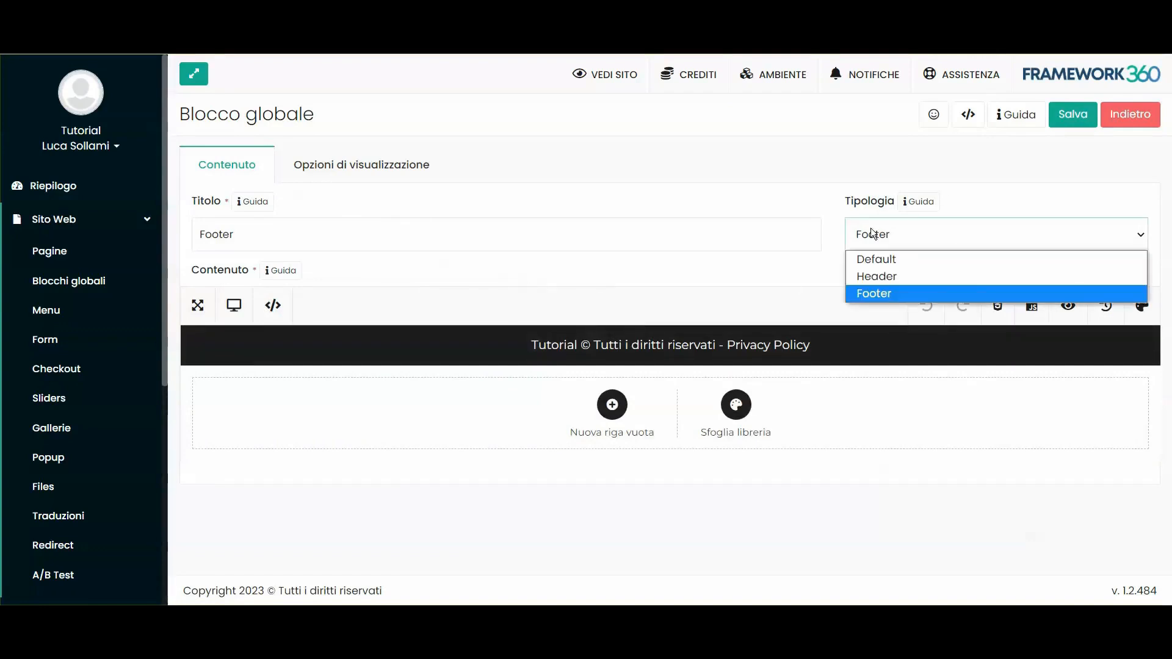
click(872, 293)
- Open the footer's copyright text for editing, add "| Cookie Policy" after Privacy Policy and clear the existing link
click(848, 346)
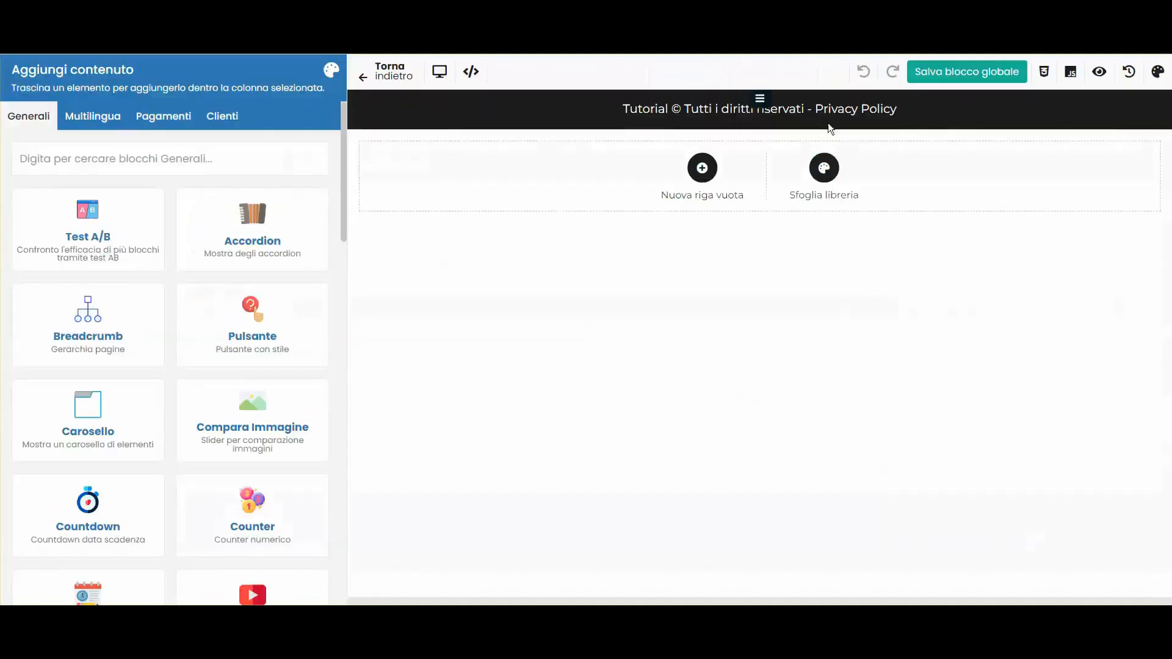
click(896, 116)
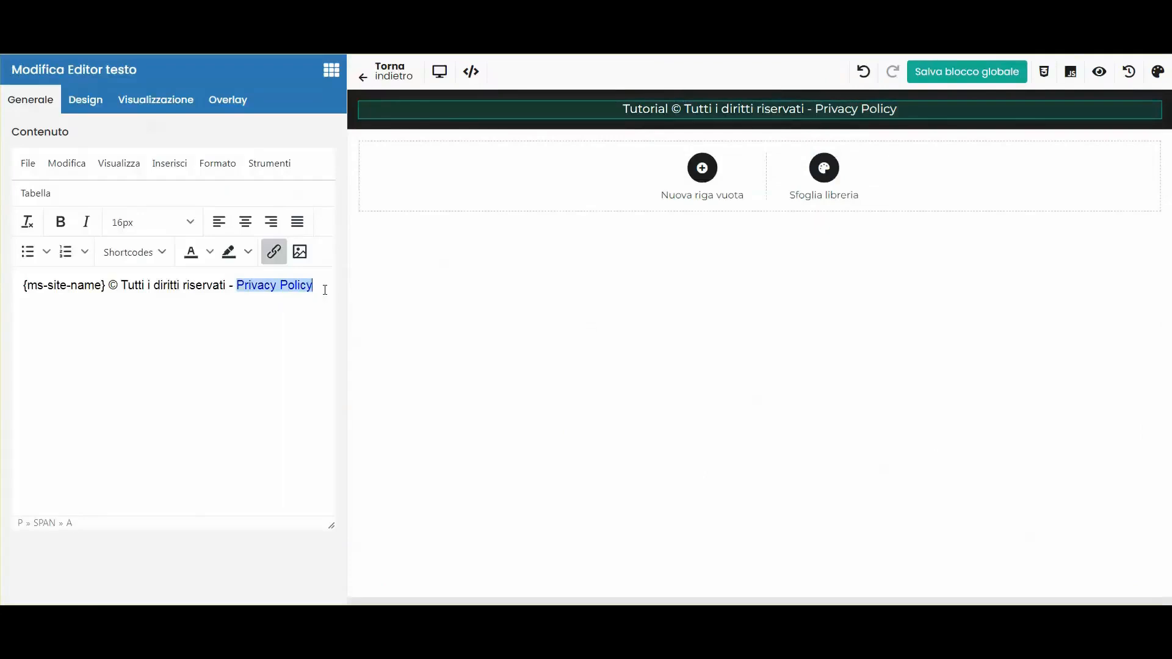
text(| Cookie Policy)
key(ctrl+k)
drag(564, 267, 415, 269)
key(Escape)
- Link the footer's Privacy Policy text to the URL /privacy-policy
drag(237, 285, 310, 288)
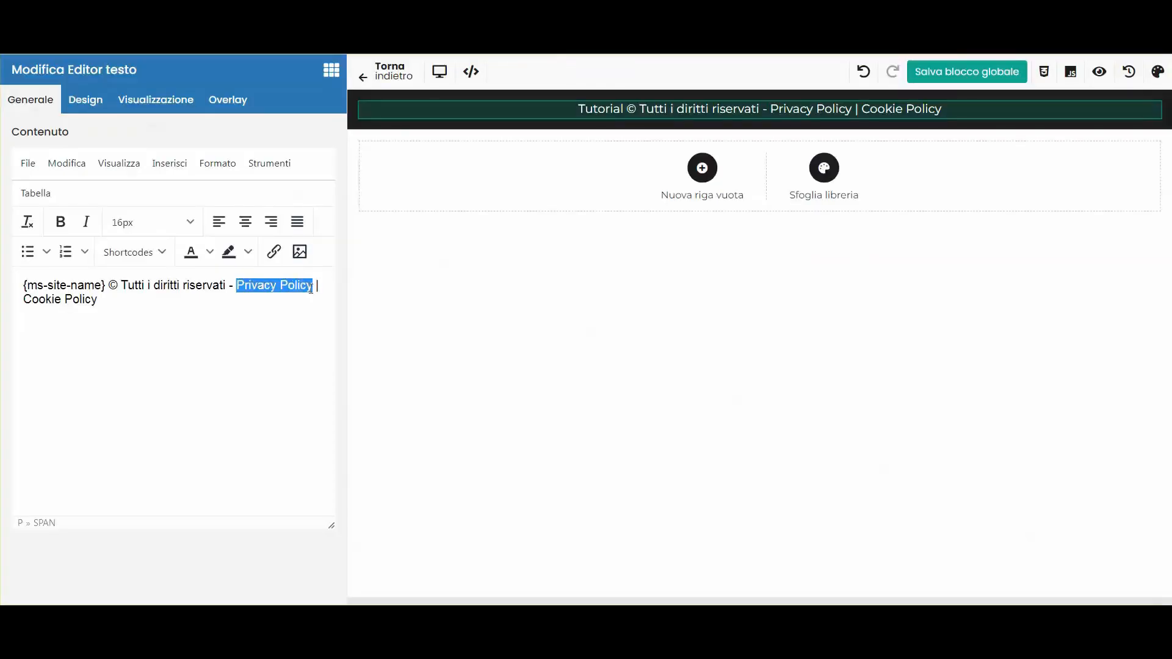
click(273, 253)
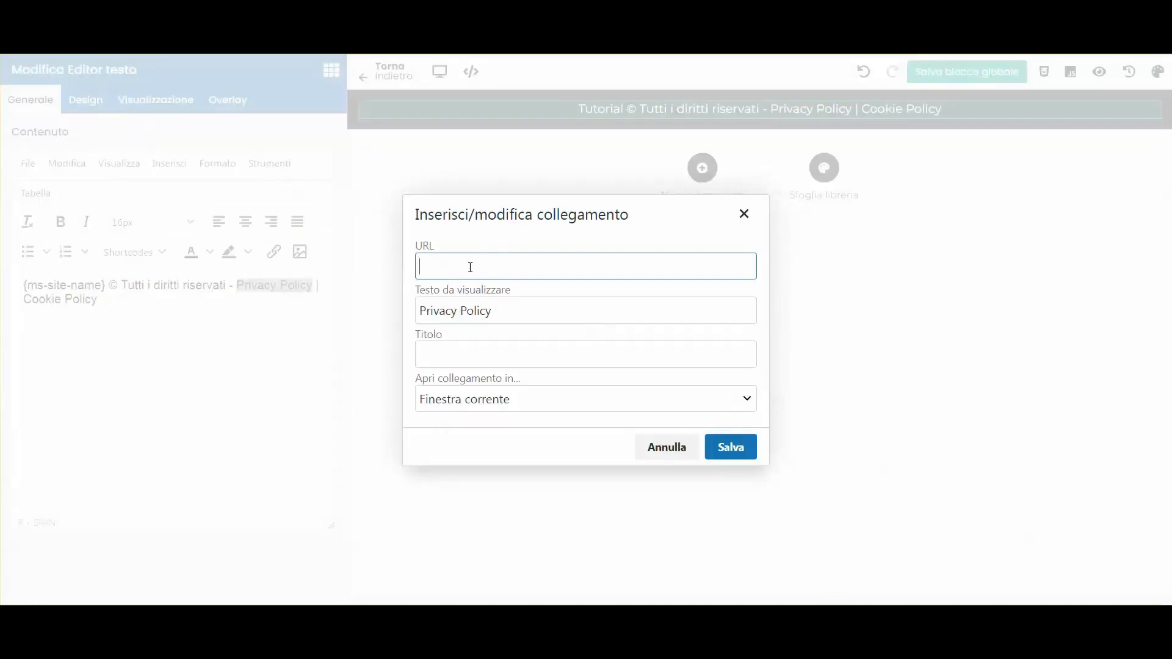
text(/privacy-policy)
key(Return)
- Link the footer's Cookie Policy text to the URL /cookie-policy
drag(23, 299, 97, 299)
click(274, 252)
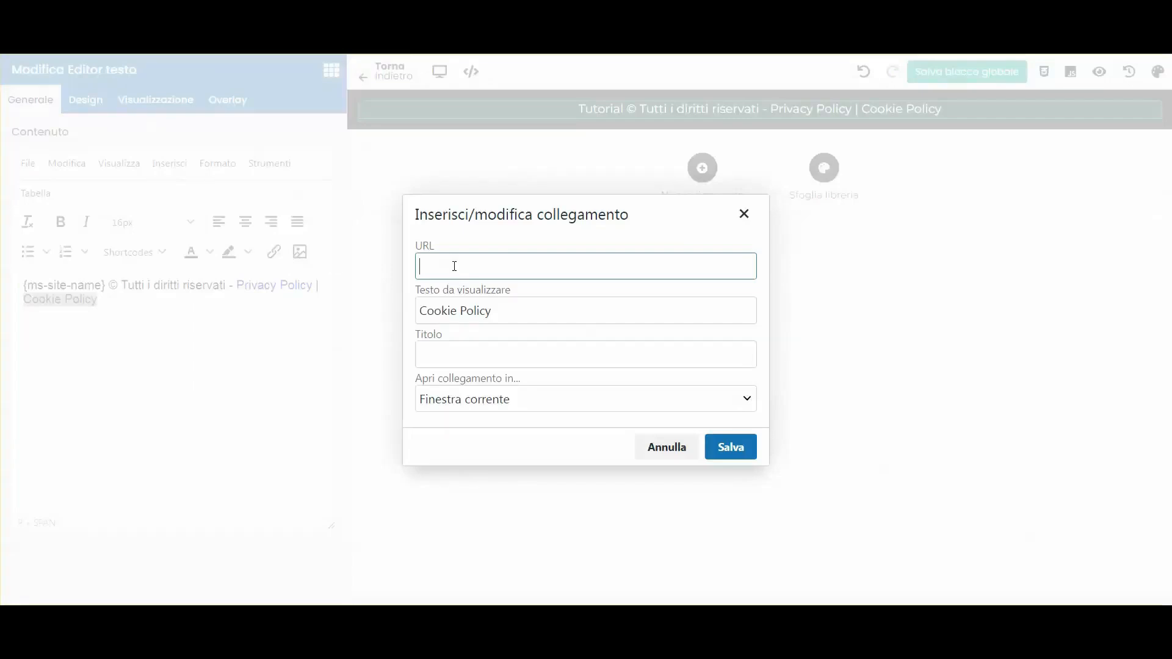
text(/cookie-policy)
key(Return)
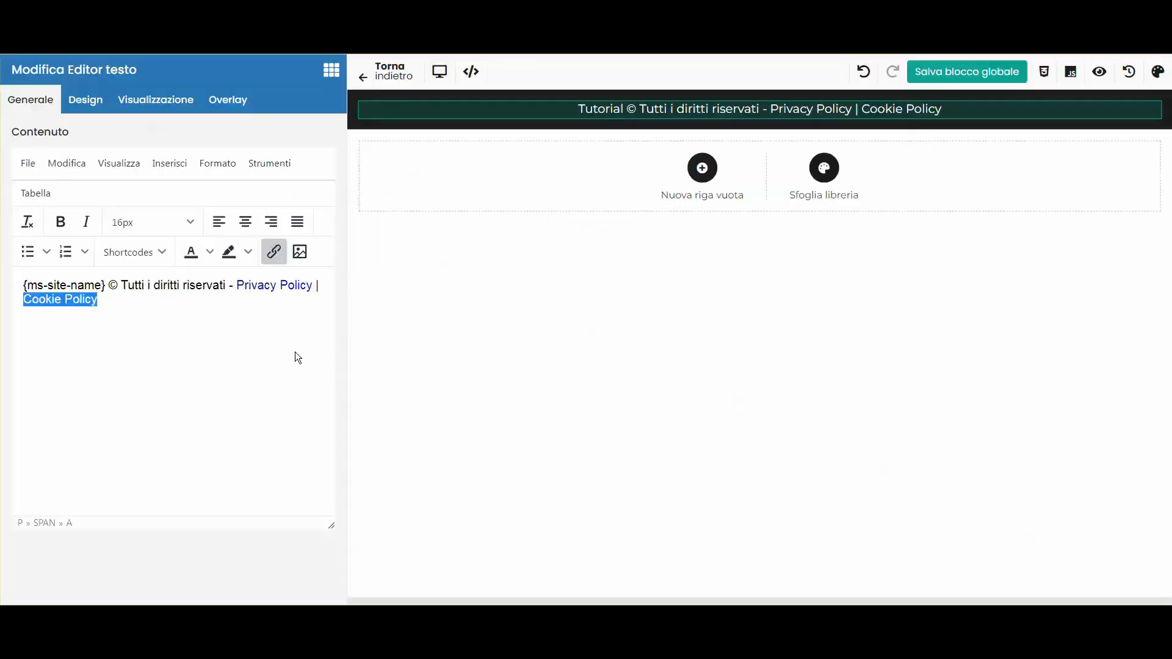
- Save the Footer global block and test the Privacy Policy link in the live site's footer
click(949, 84)
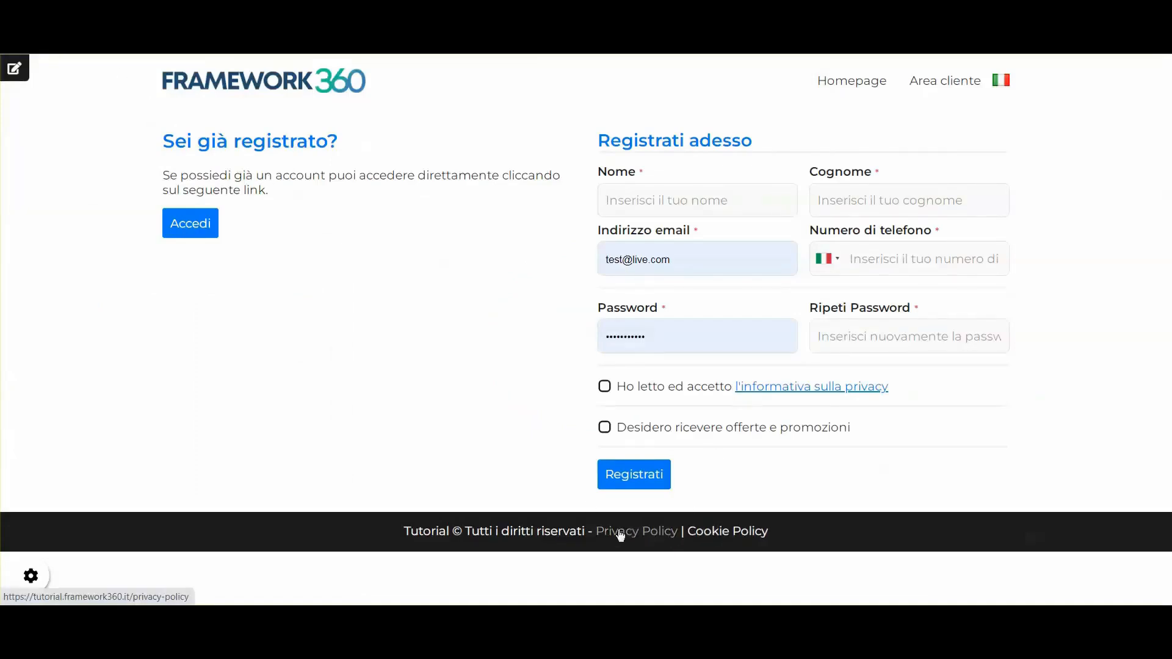
click(624, 533)
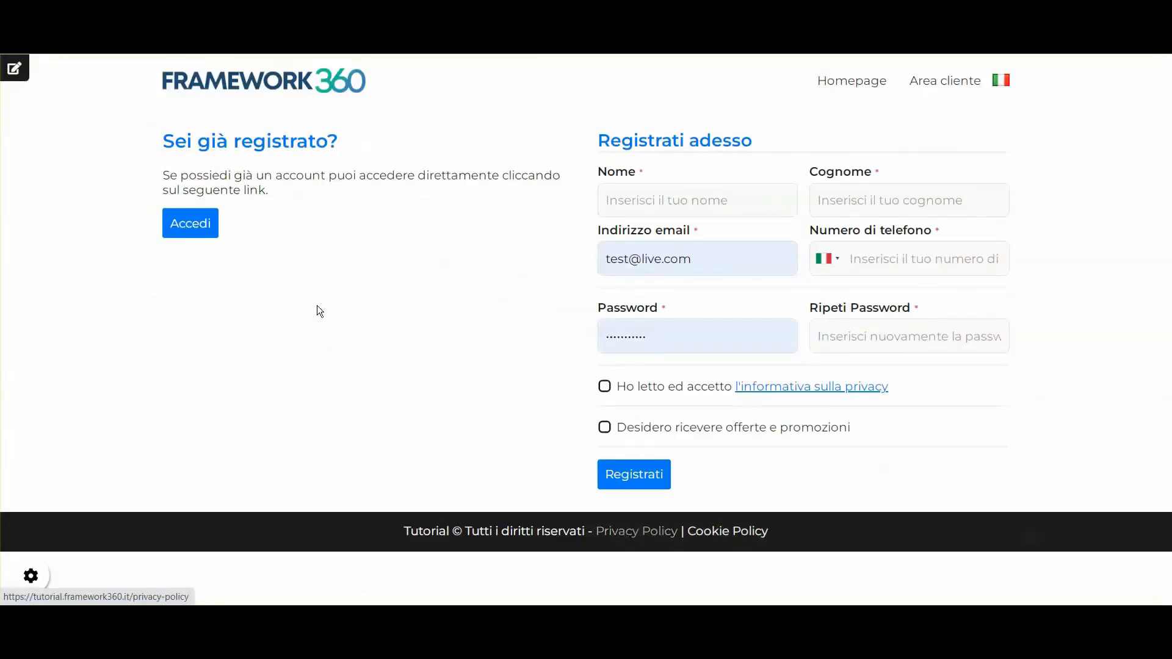